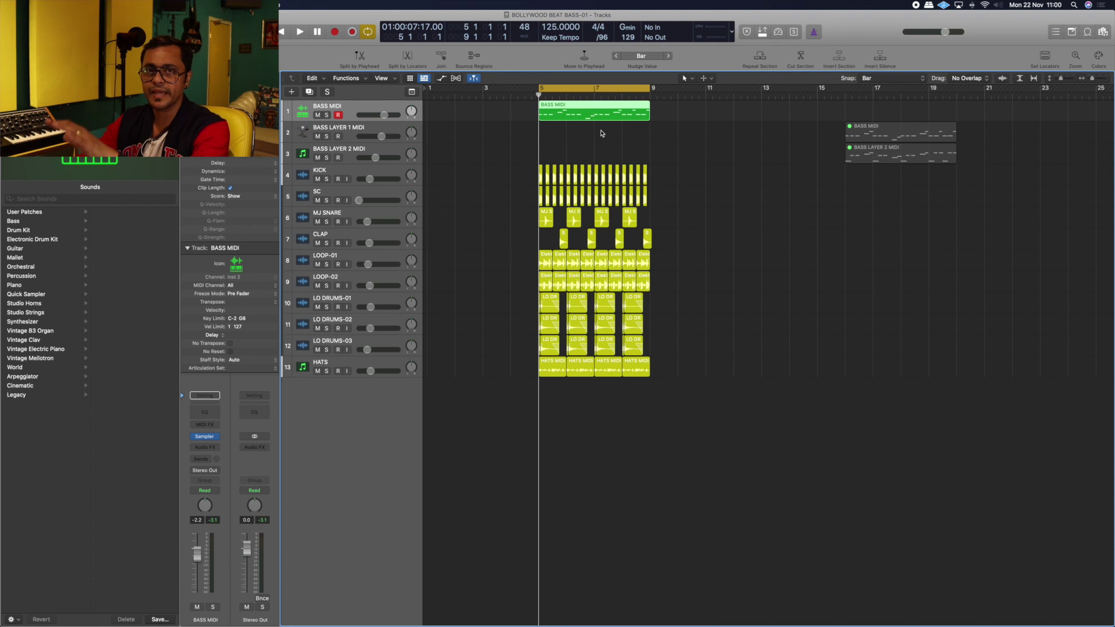
Play the beat loop from bar 5 with the BASS MIDI part and stop at the end of the loop.
left_click(607, 134)
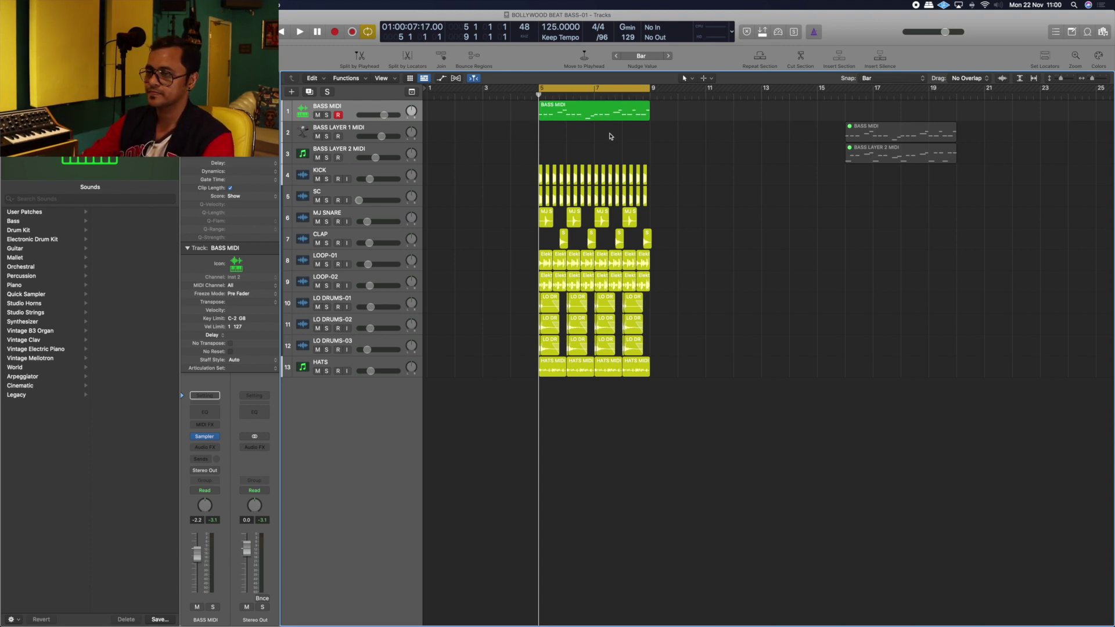
key("space")
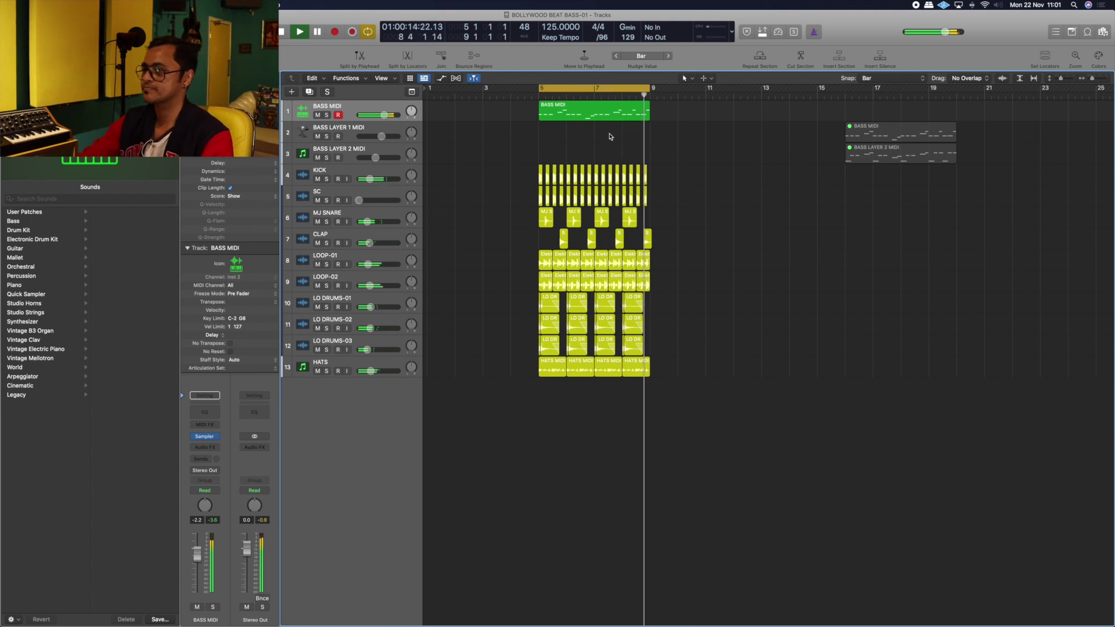
key("space")
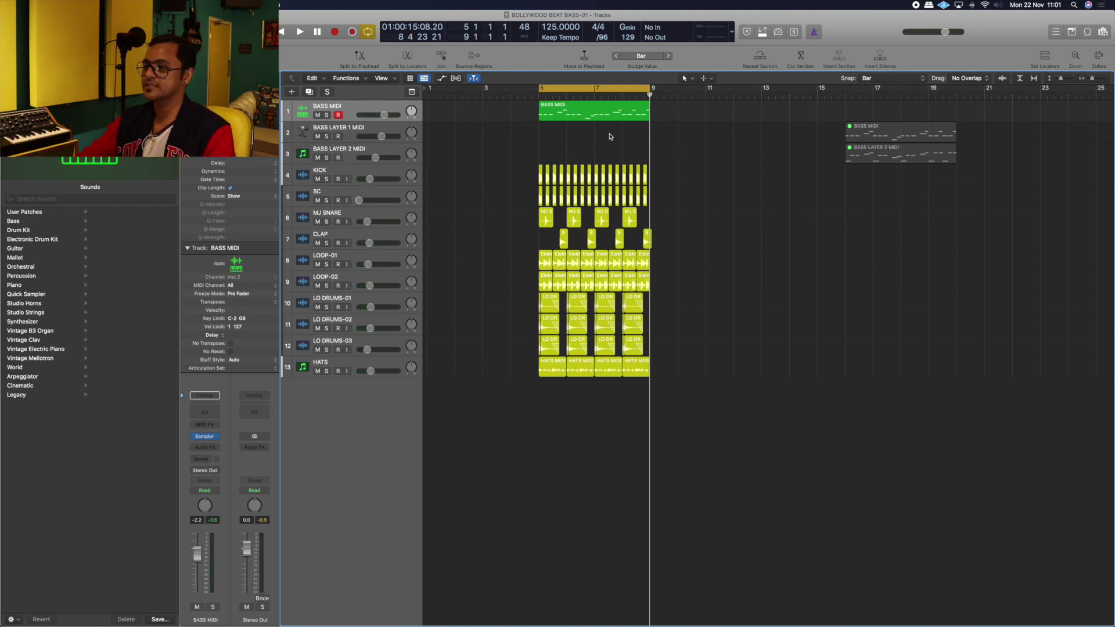
Open the BASS MIDI region in the Piano Roll, enlarge the editor and fit the whole bar 5 to 9 bass pattern in it.
double_click(607, 122)
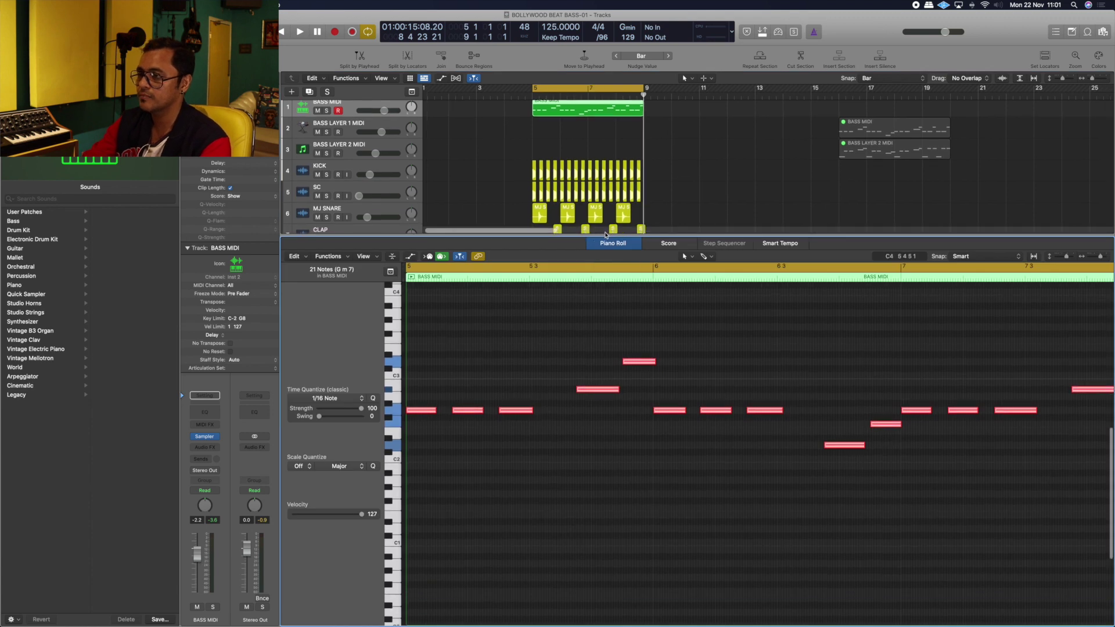
left_click_drag(607, 236, 607, 171)
left_click(607, 247)
key("super+Left")
key("super+Left")
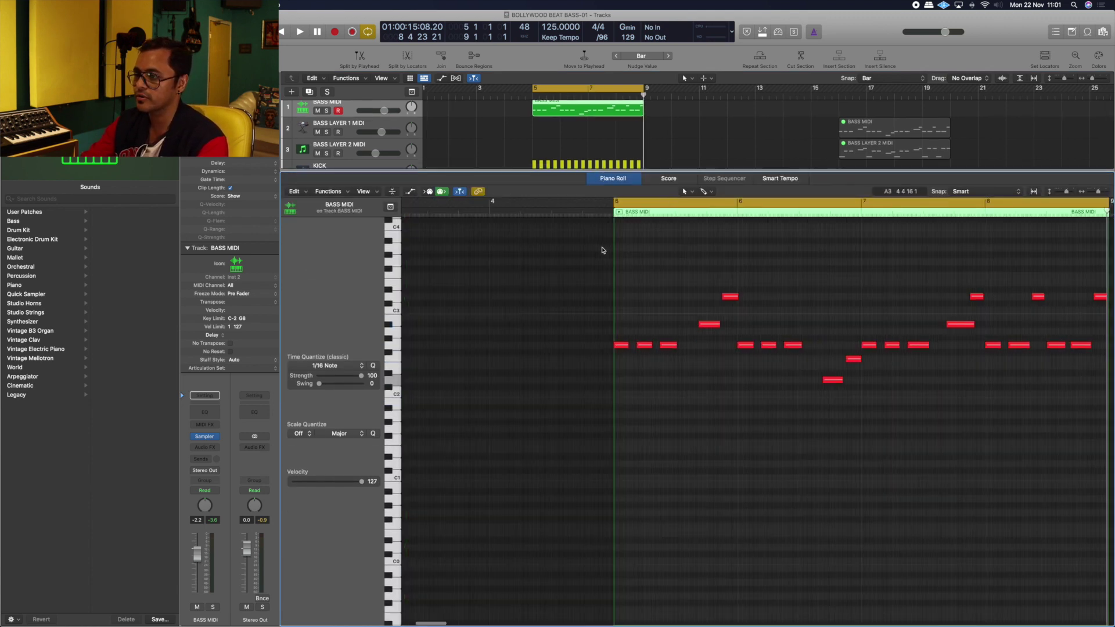
scroll(625, 254, "right", 10)
scroll(625, 254, "left", 5)
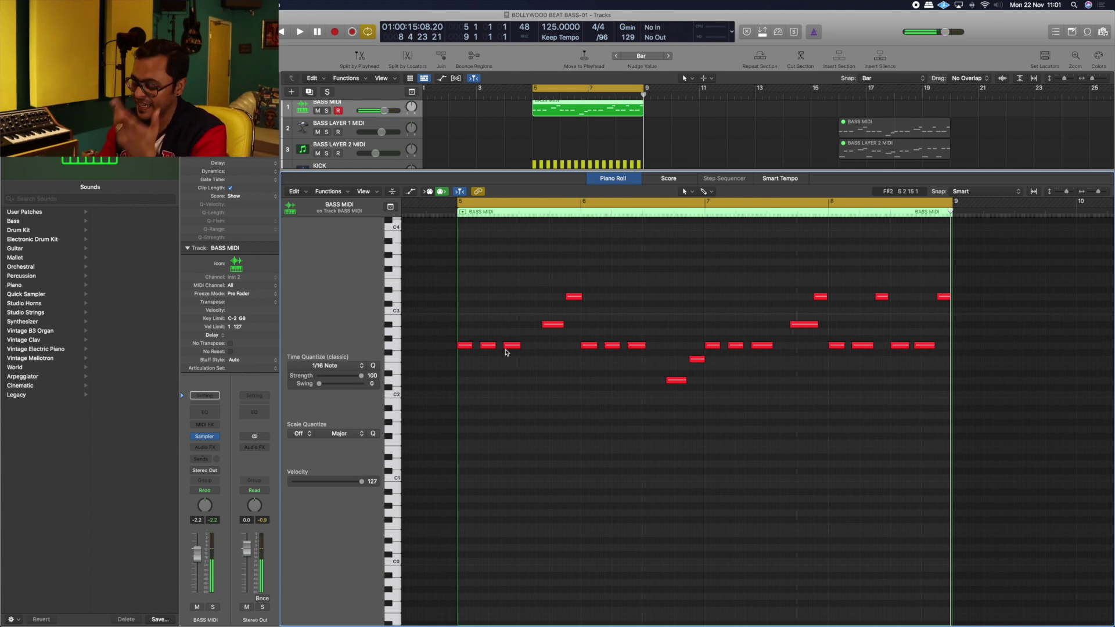
Play the loop while following the BASS MIDI notes, then return the playhead to bar 5.
key("space")
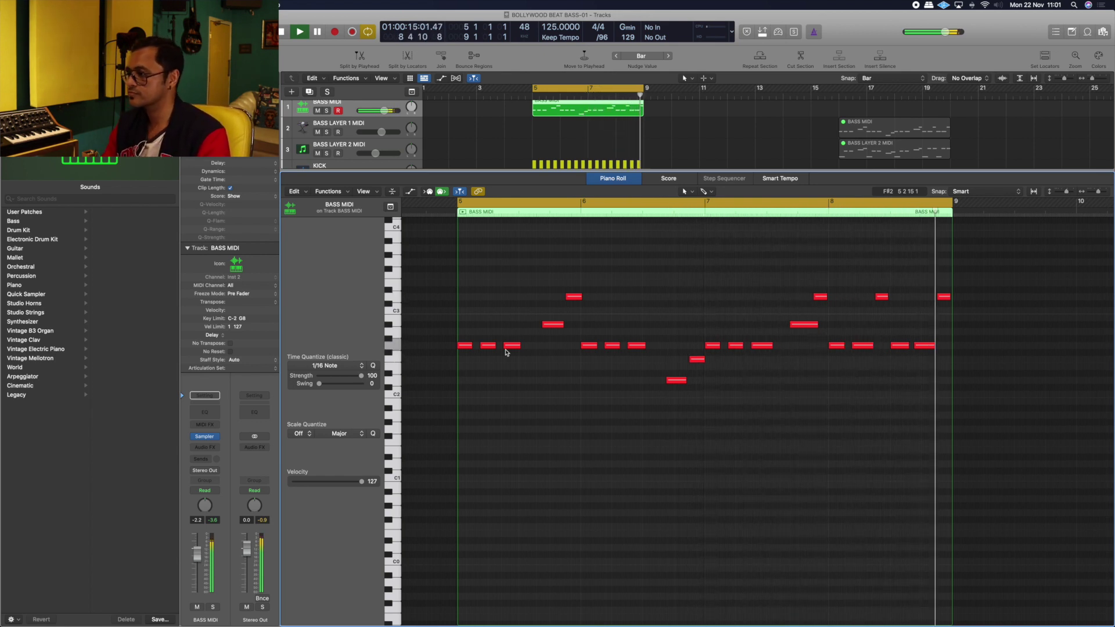
key("space")
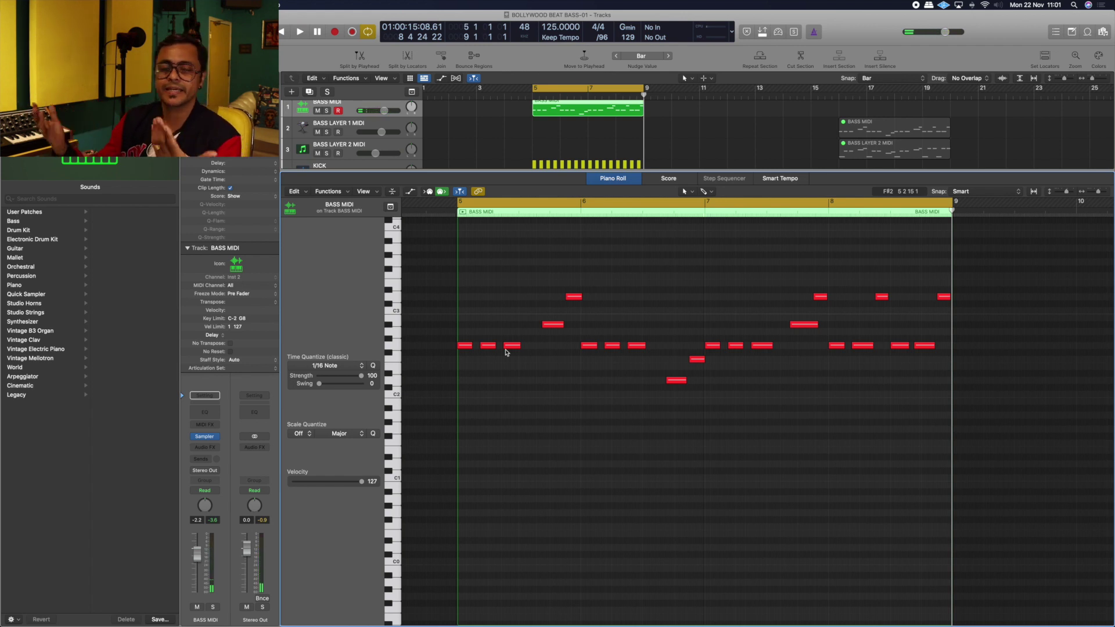
key("Return")
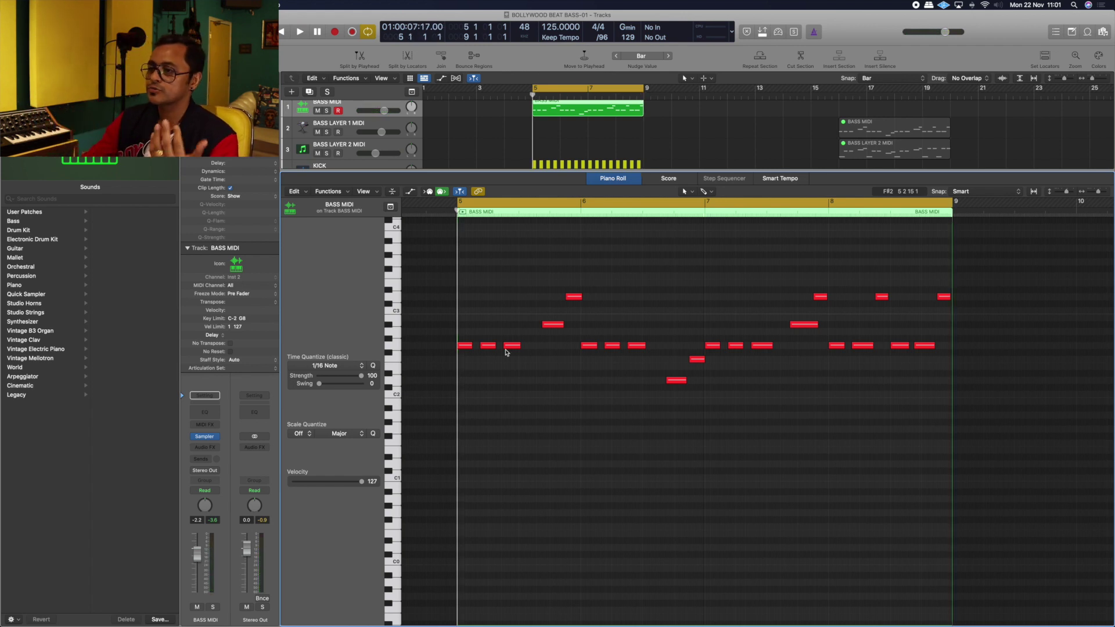
Close the Piano Roll and compare the instrument sounds of the BASS MIDI and BASS LAYER 1 MIDI tracks.
left_click(608, 180)
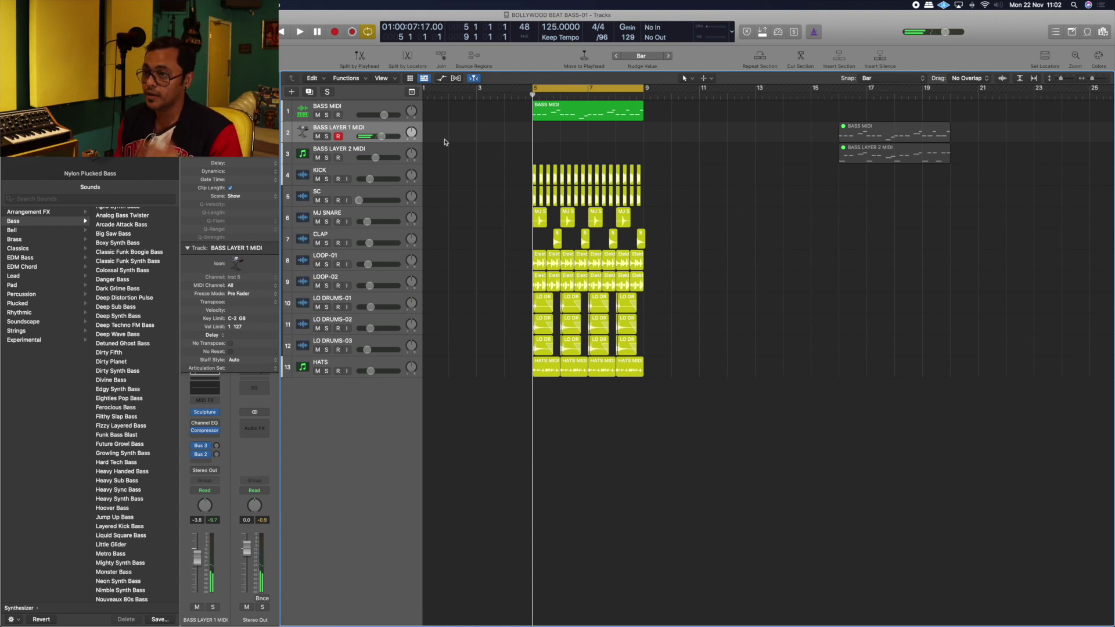
key("Up")
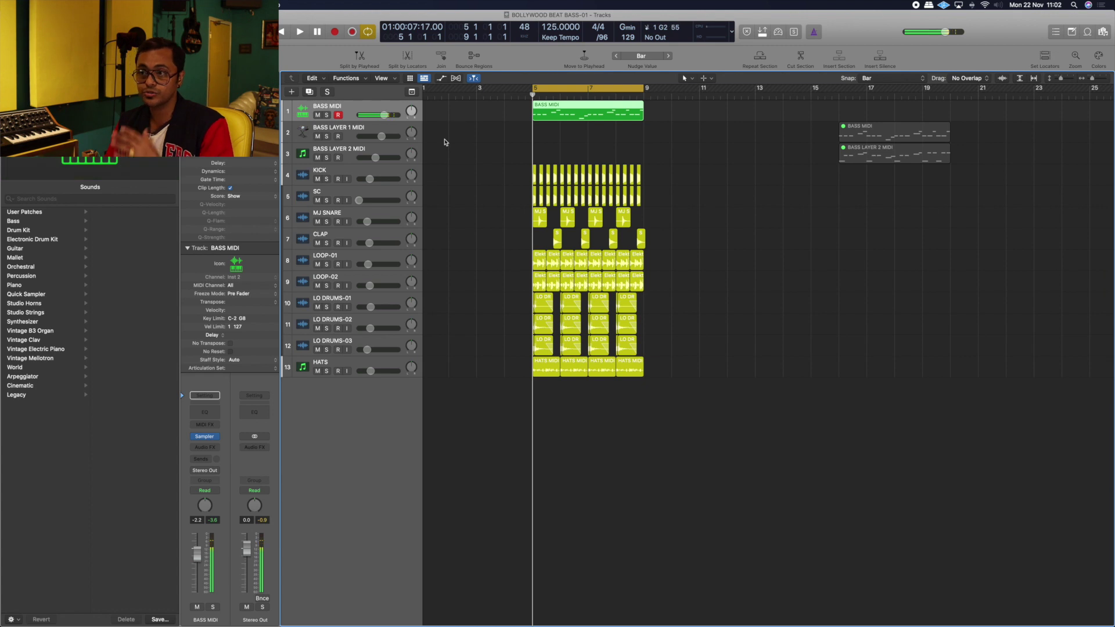
key("Down")
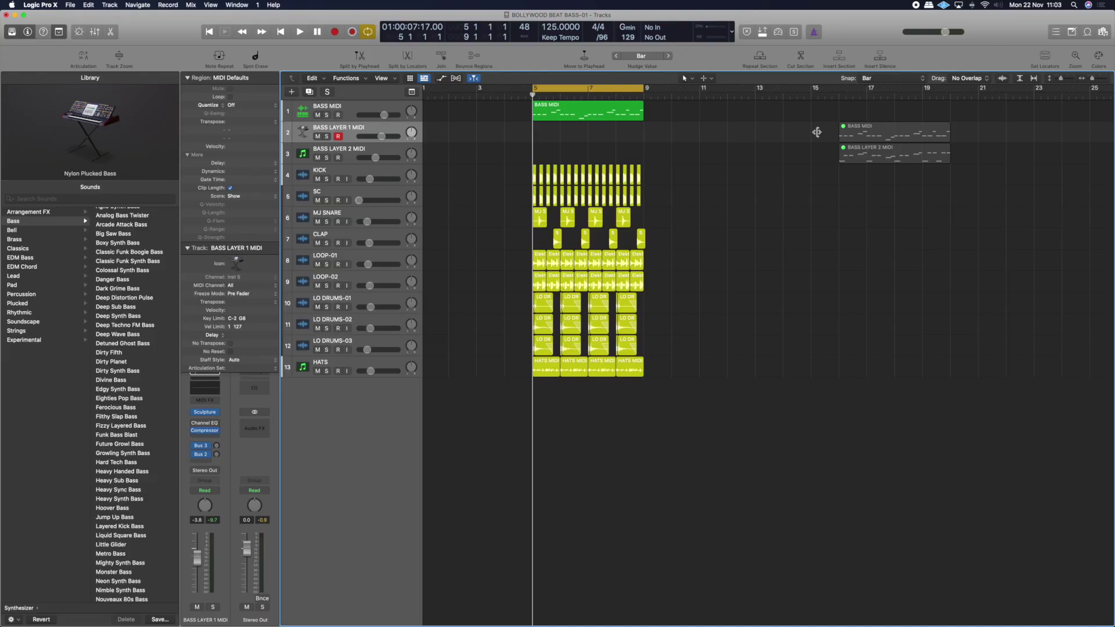
Move the muted region on the BASS LAYER 1 MIDI track to bar 5 and unmute it.
left_click(856, 133)
mouse_move(597, 138)
left_mouse_down()
mouse_move(580, 122)
mouse_move(581, 137)
left_mouse_up()
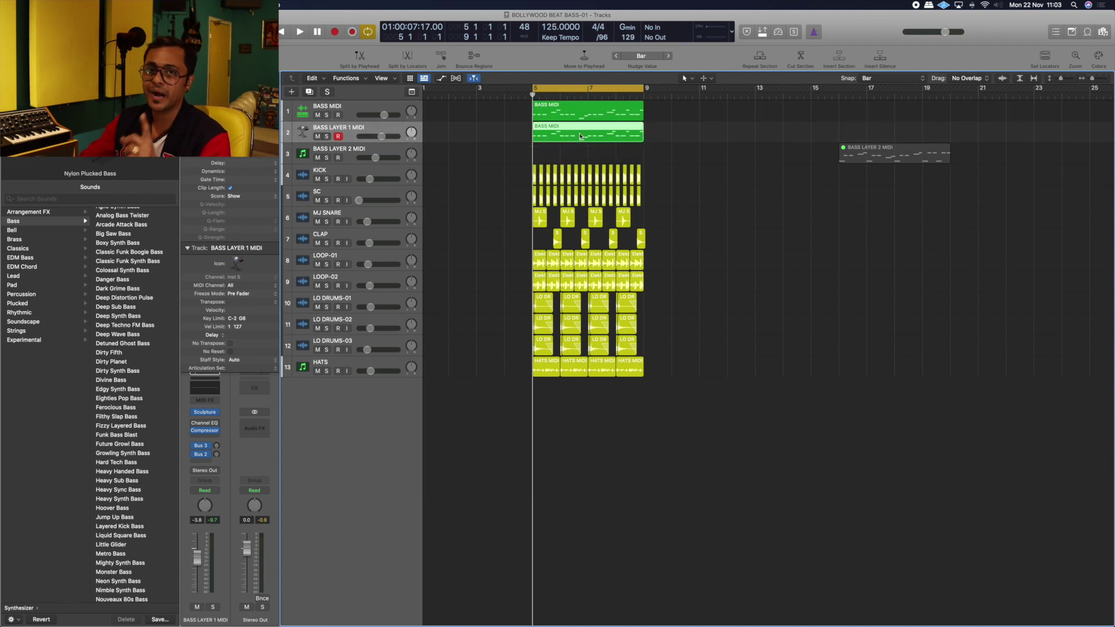
Transpose all notes of the BASS LAYER 1 MIDI track's region up 12 semitones in the Piano Roll and close the editor.
double_click(580, 137)
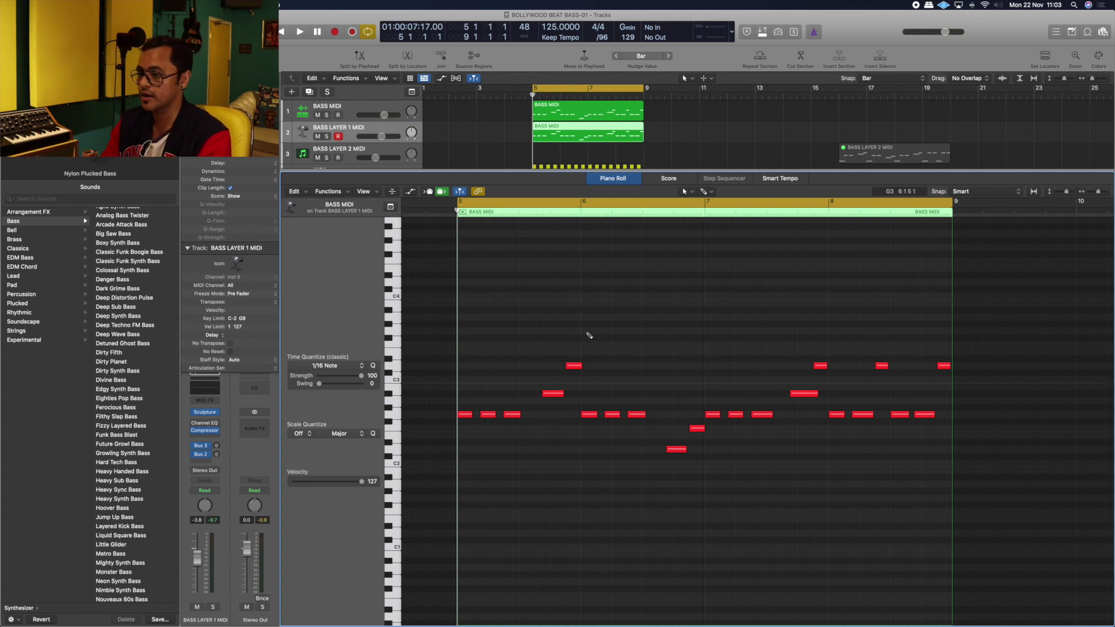
key("super+a")
key("alt+Up")
key("alt+Up")
key("alt+Up")
key("alt+Up")
key("alt+Up")
key("alt+Up")
key("alt+Up")
key("alt+Up")
key("alt+Up")
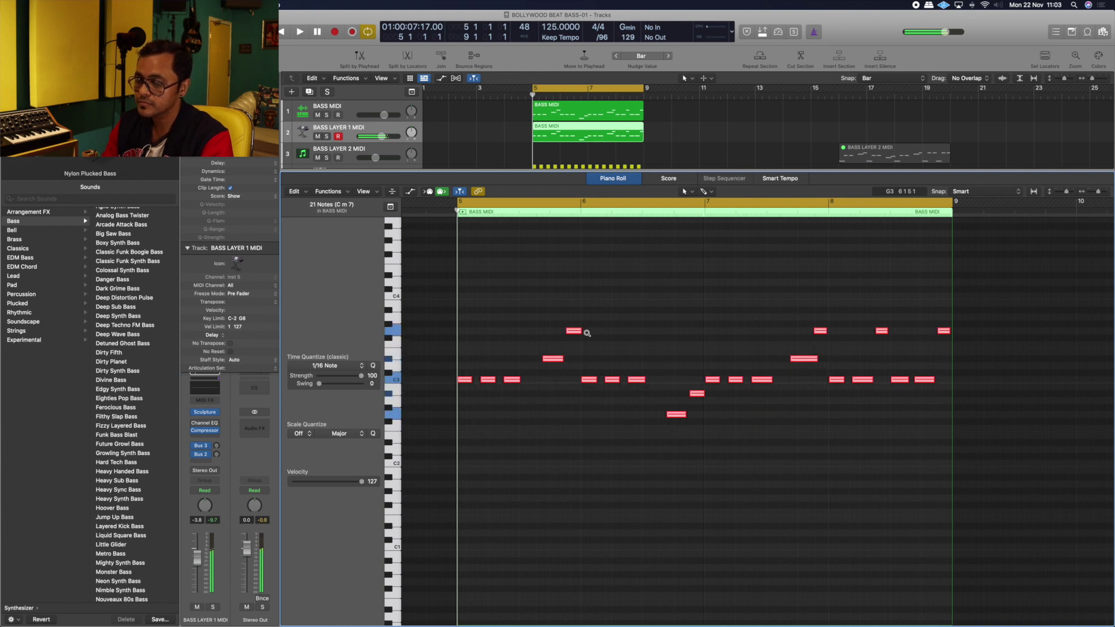
key("alt+Up")
key("alt+Up")
key("alt+Up")
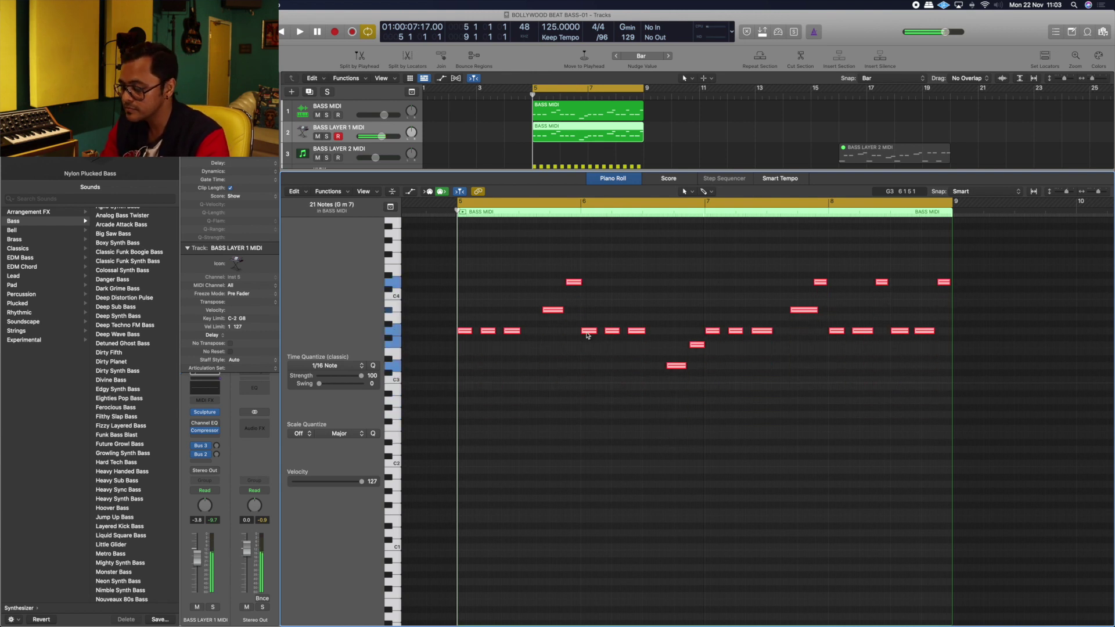
key("e")
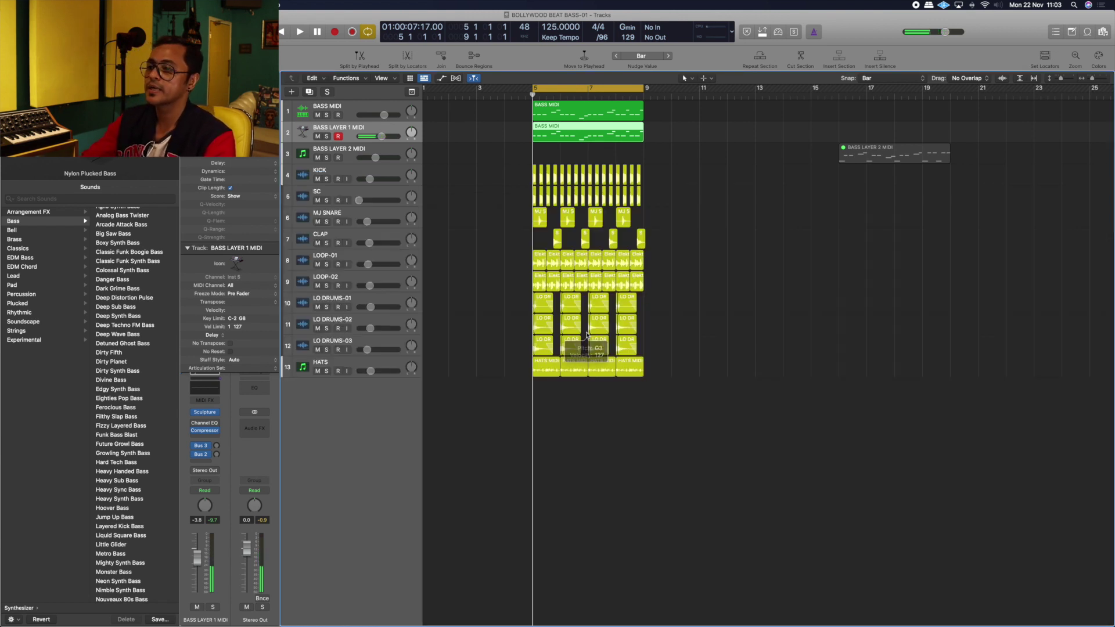
Listen to BASS LAYER 1 MIDI in solo, alone and together with soloed BASS MIDI, and return the playhead to bar 5.
left_click(328, 137)
key("space")
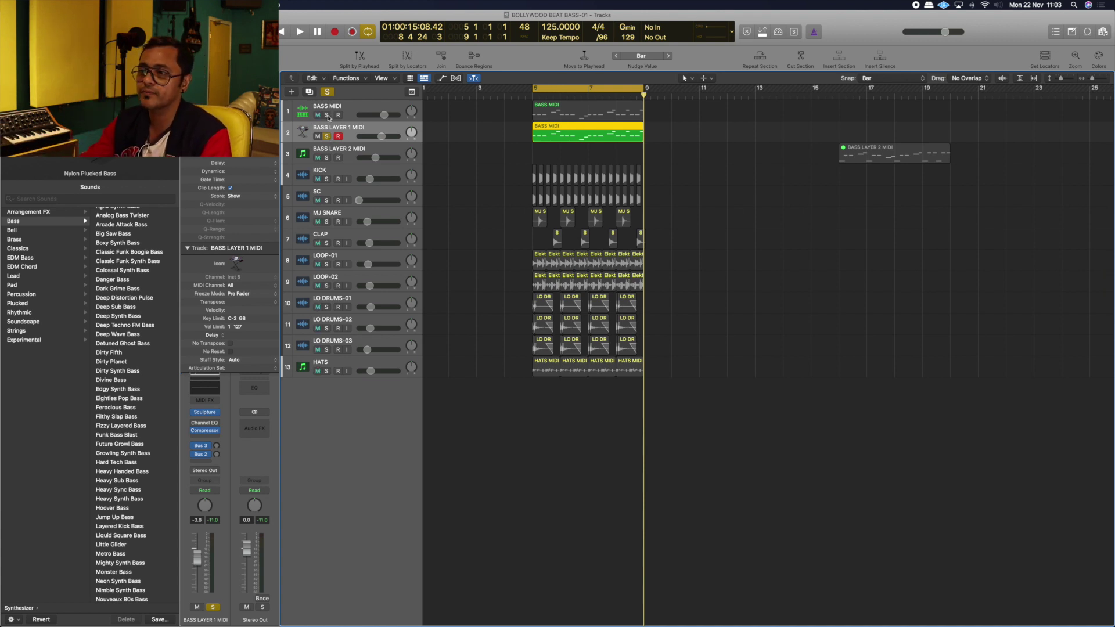
left_click(327, 116)
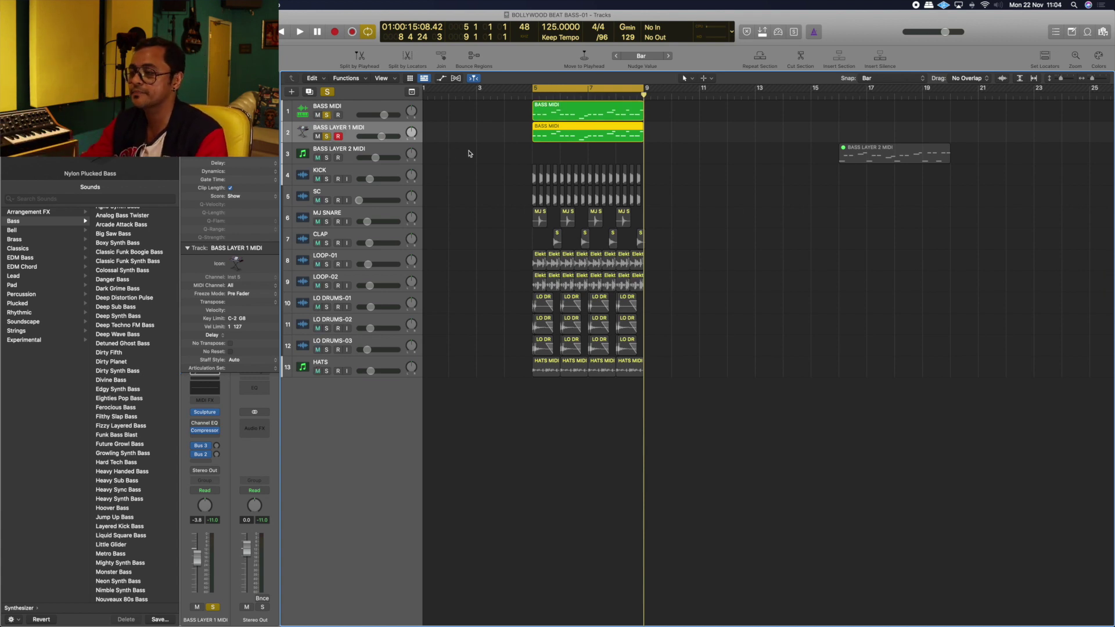
key("space")
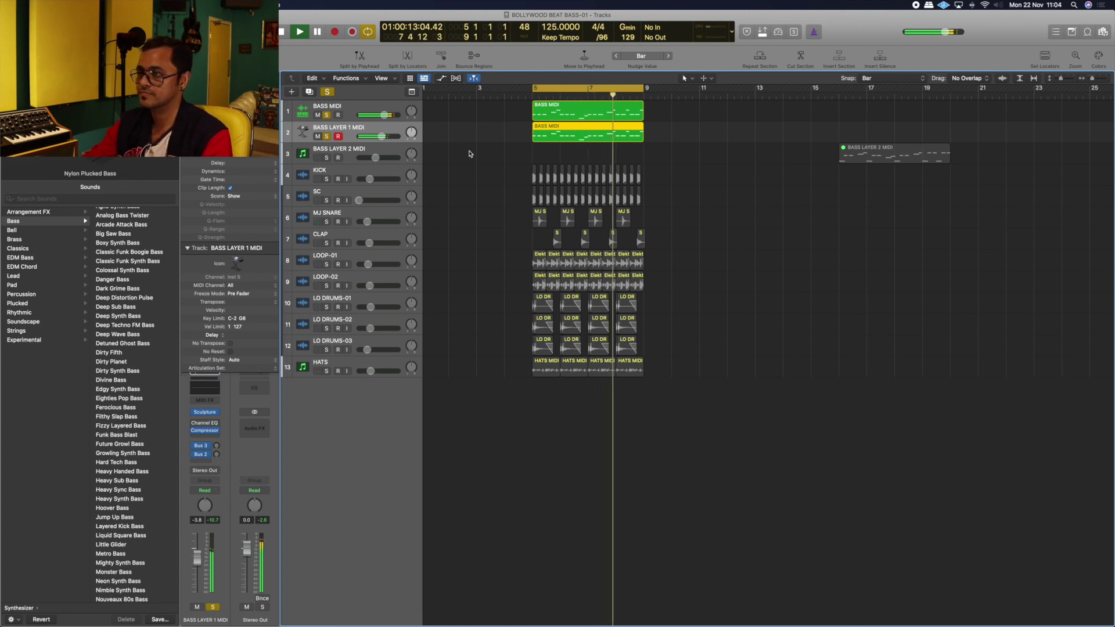
key("space")
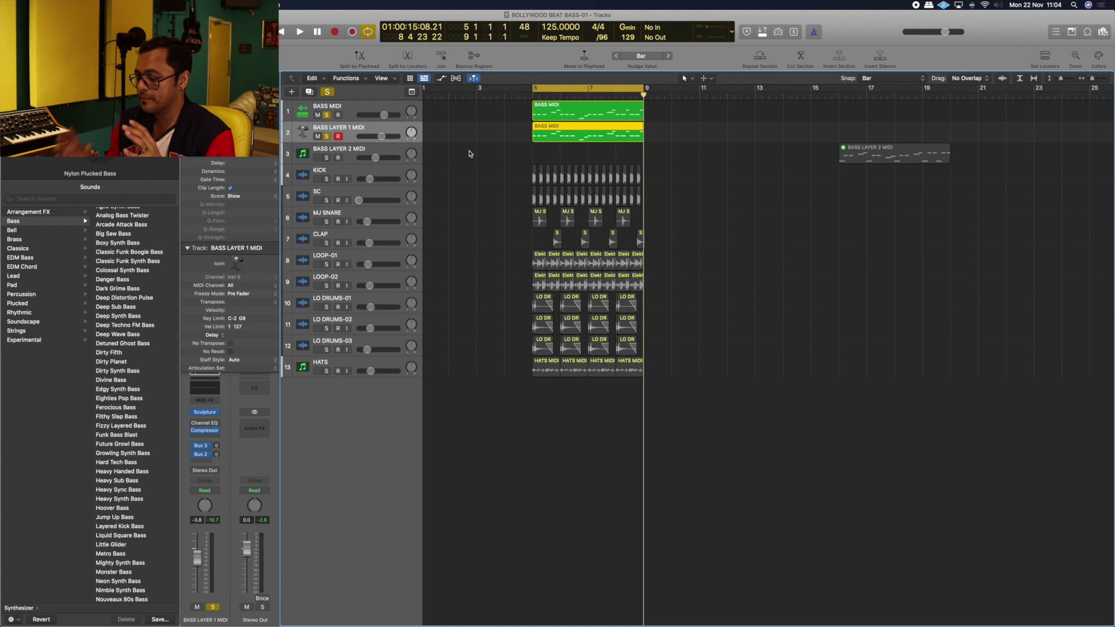
key("Return")
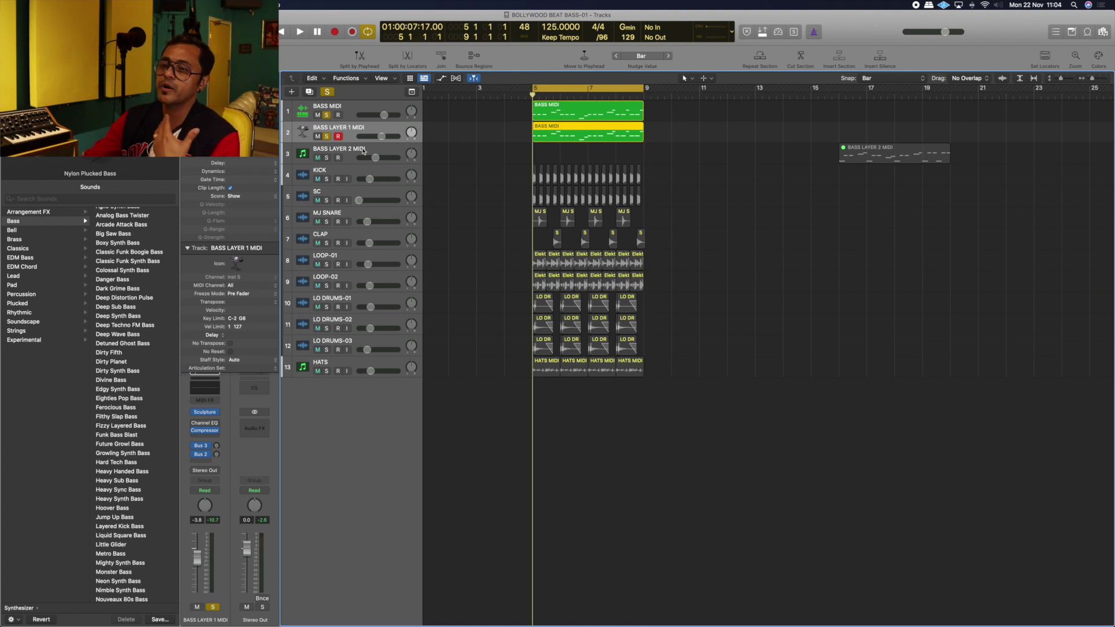
Select the BASS LAYER 2 MIDI track and take BASS LAYER 1 MIDI and BASS MIDI out of solo.
left_click(359, 151)
left_click(327, 137)
left_click(327, 115)
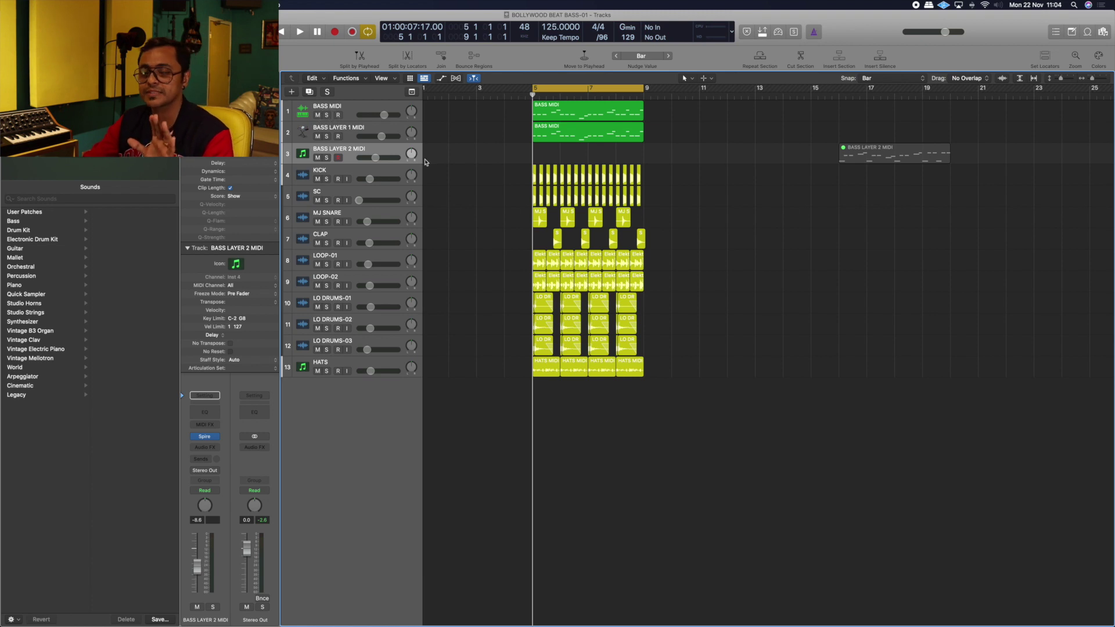
Play the full beat with both bass parts and slightly lower the BASS MIDI track's volume.
key("space")
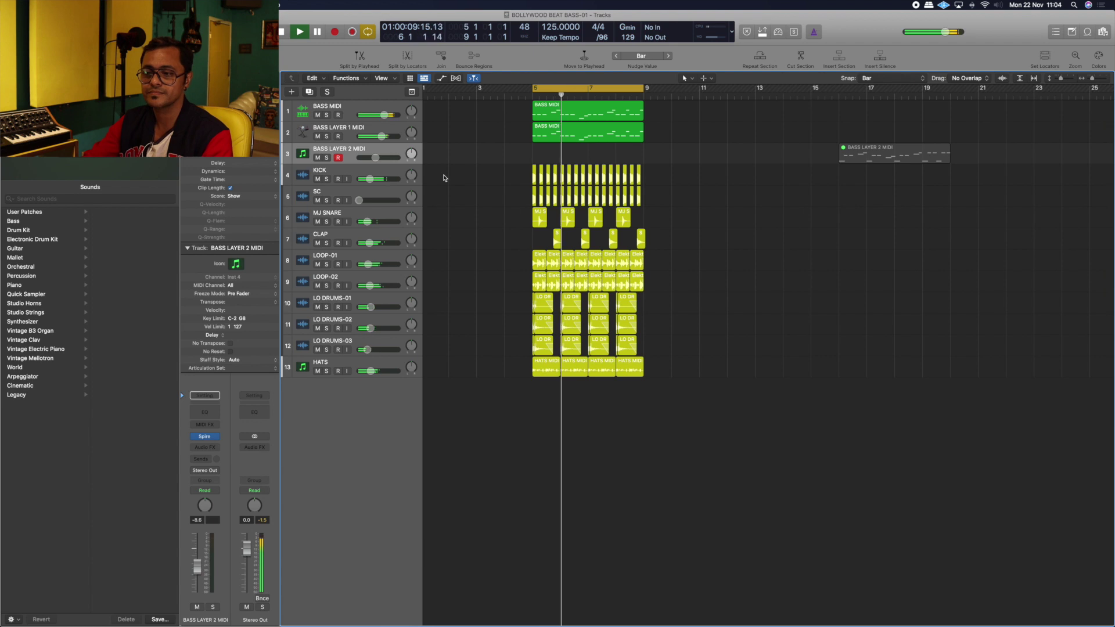
scroll(444, 178, "right", 1)
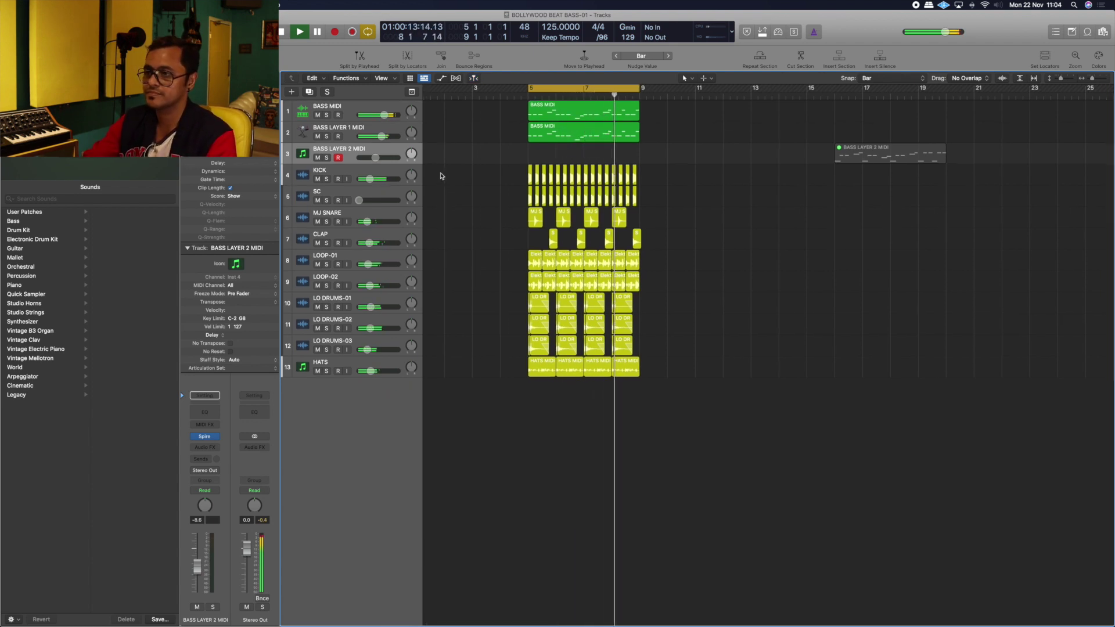
left_click(382, 114)
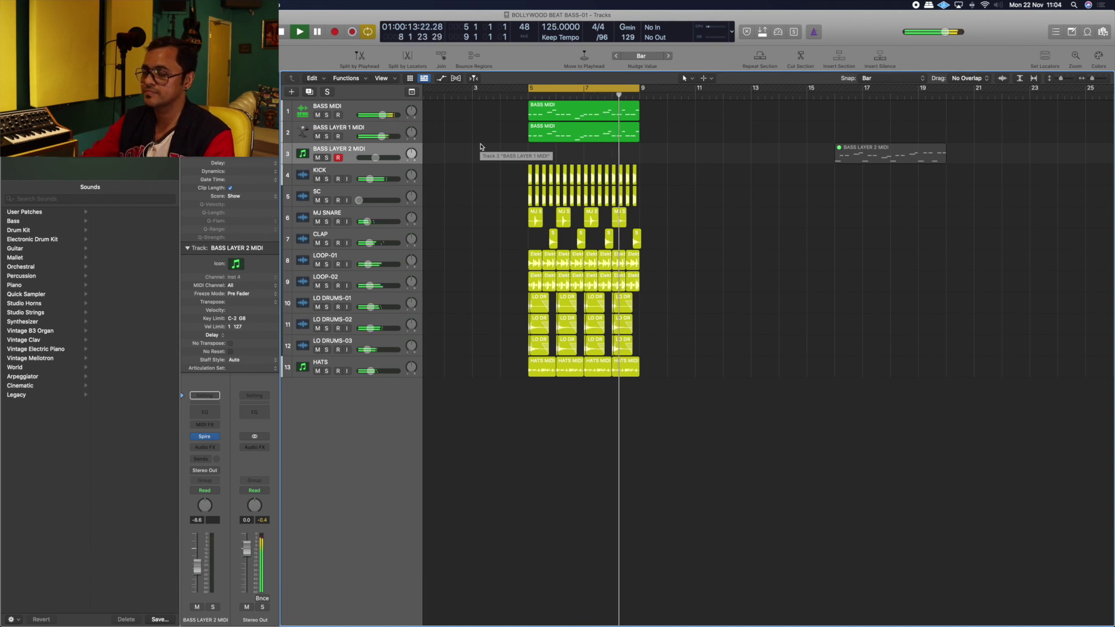
key("space")
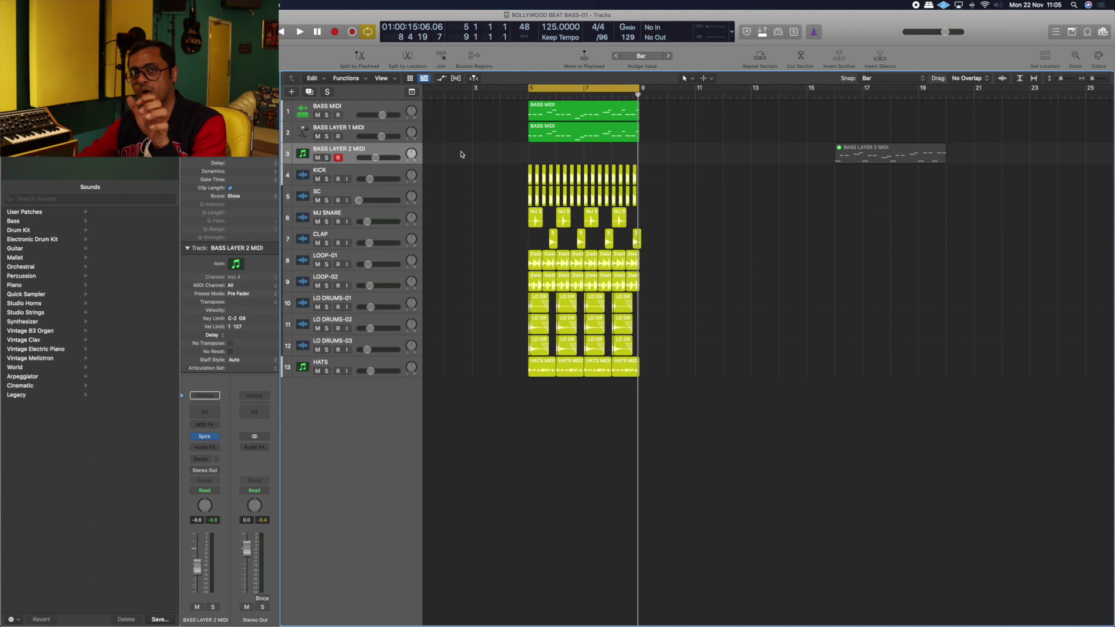
Move the muted BASS LAYER 2 MIDI region to bar 5 on its own track and unmute it.
left_click(895, 155)
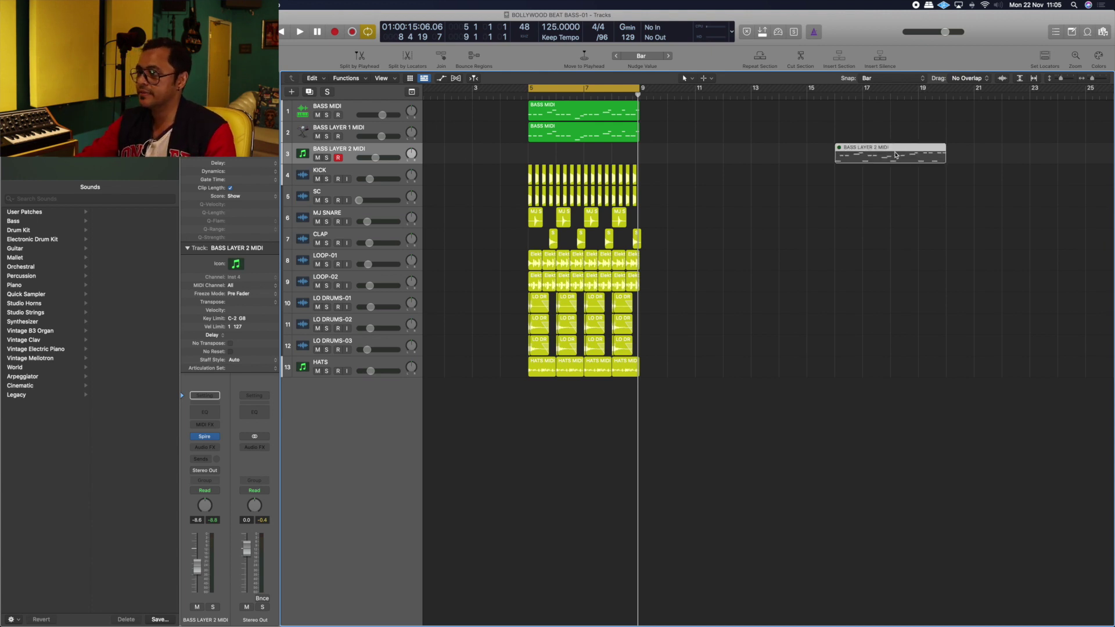
left_click_drag(850, 152, 585, 155)
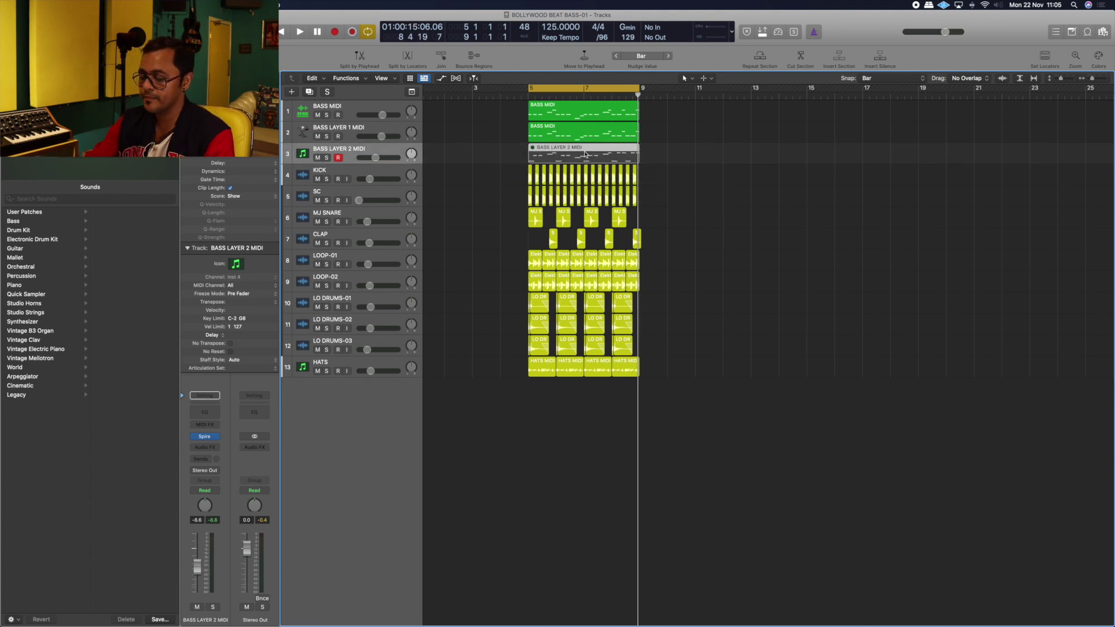
Solo the BASS MIDI track and listen to the original bass line by itself.
left_click(327, 116)
key("space")
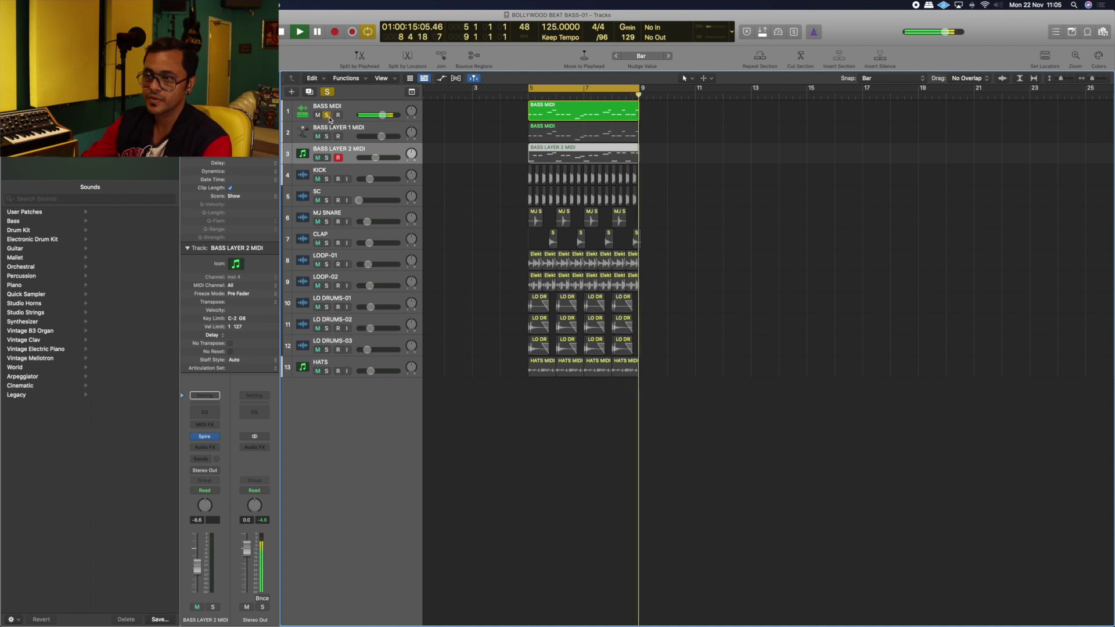
Solo only BASS LAYER 2 MIDI, open its region in the Piano Roll and play its notes.
left_click(327, 116)
left_click(328, 158)
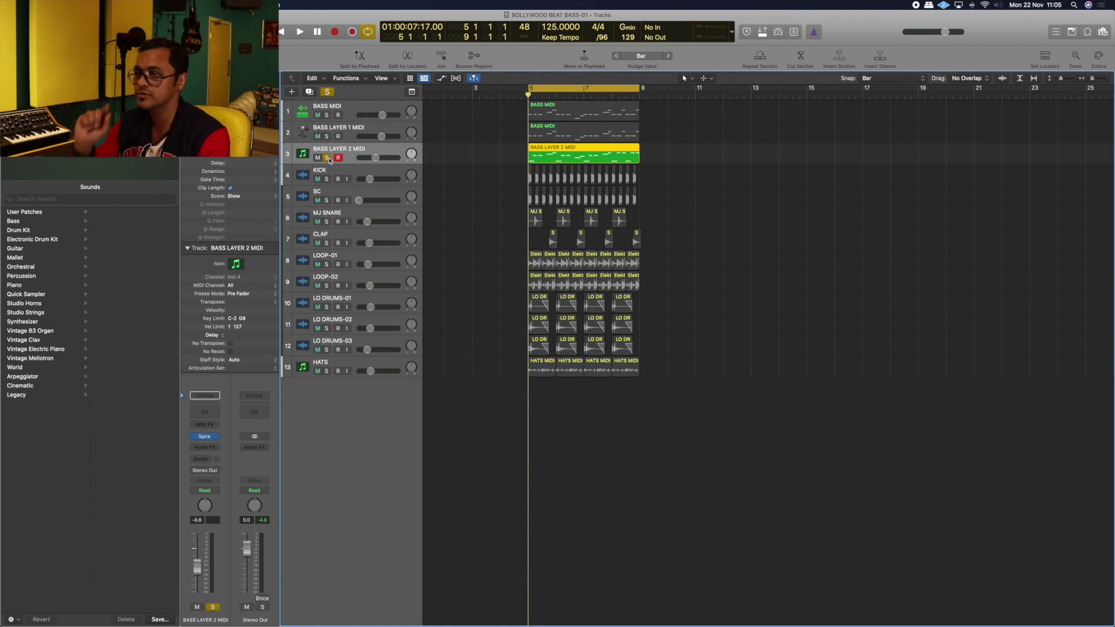
double_click(538, 152)
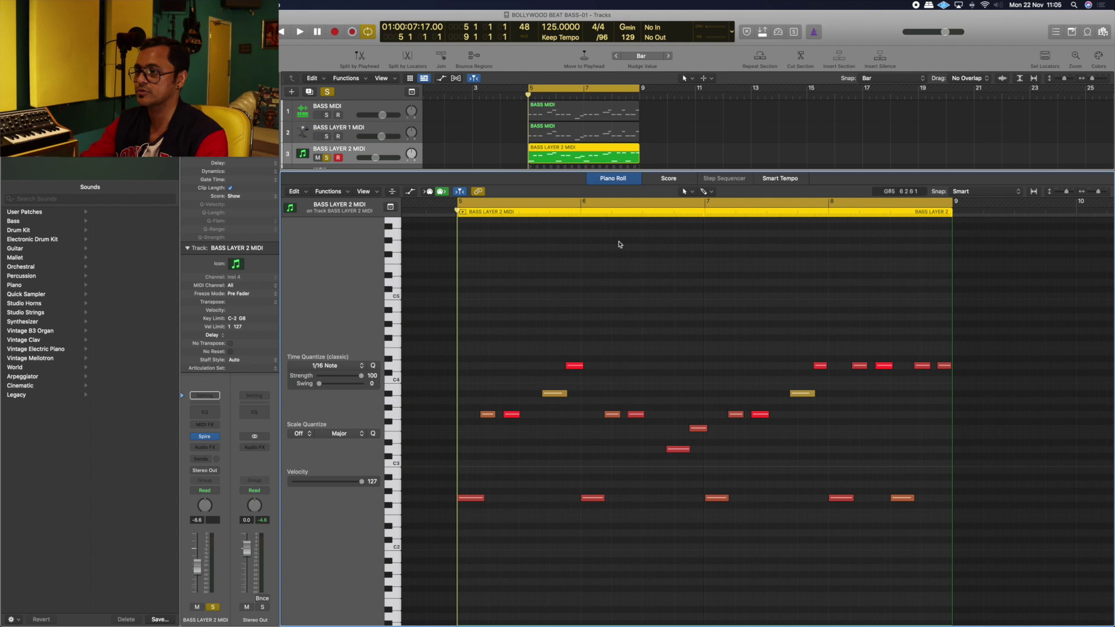
key("space")
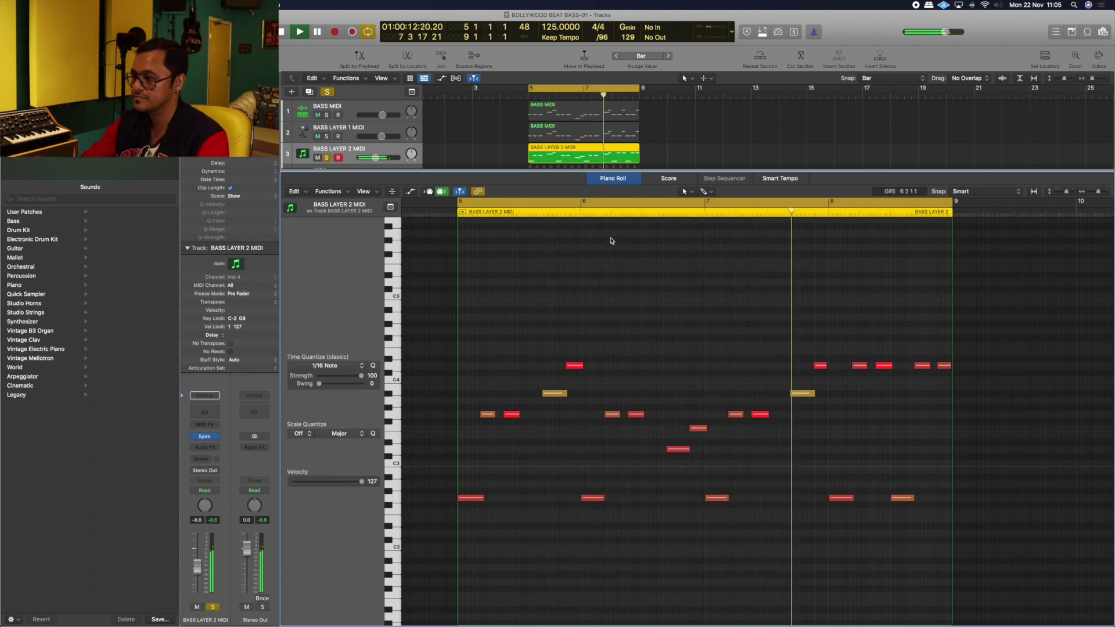
key("space")
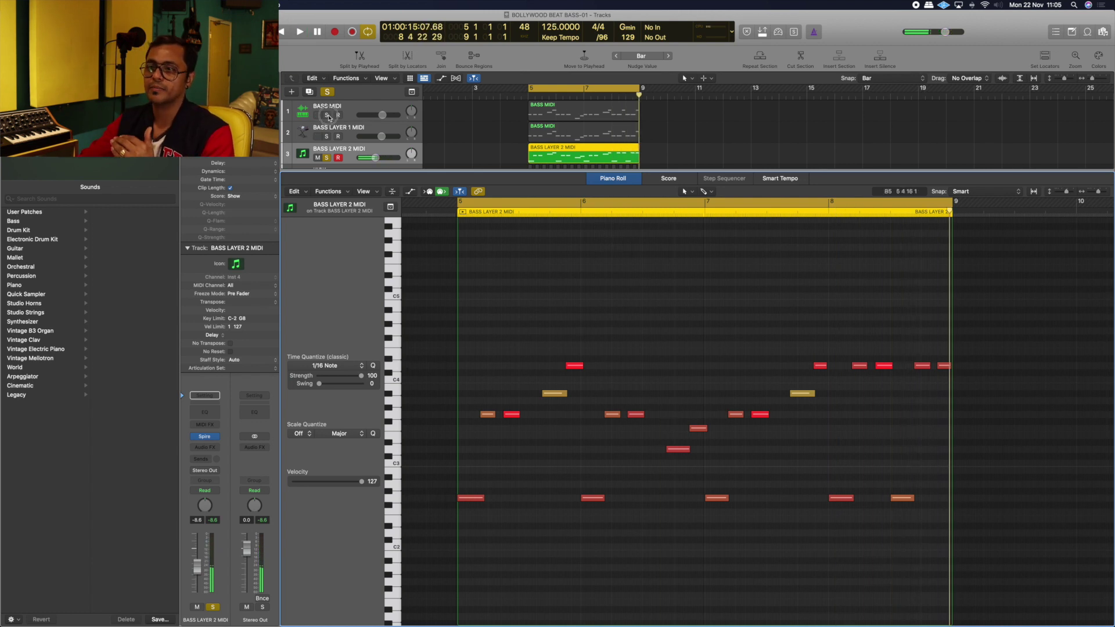
Solo all three bass tracks and play them together, then close the Piano Roll and clear the solos.
left_click_drag(329, 118, 328, 135)
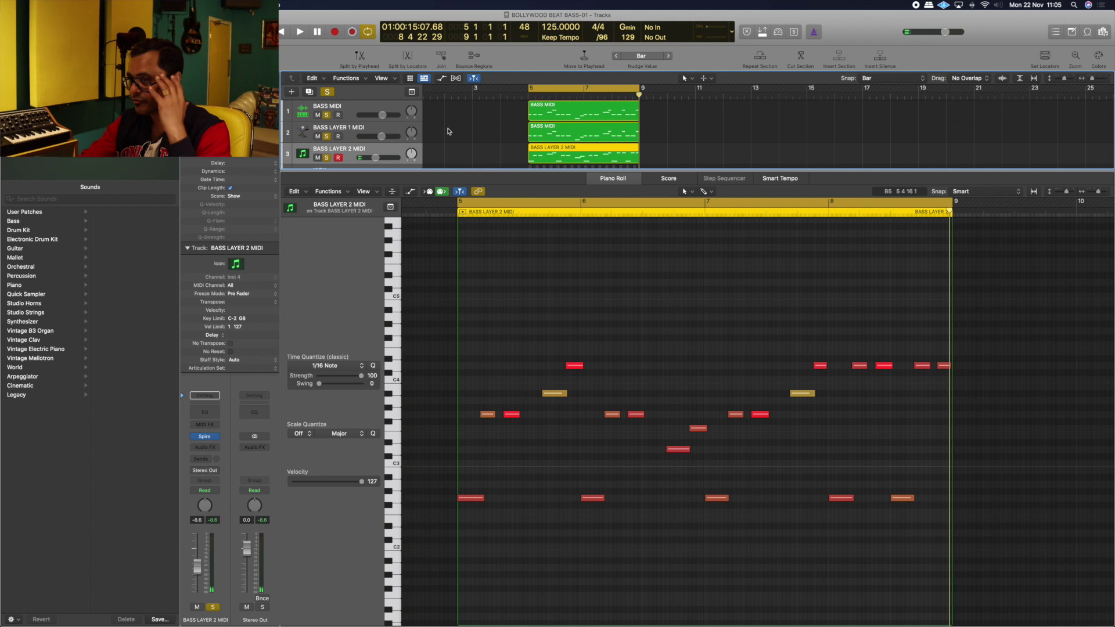
key("space")
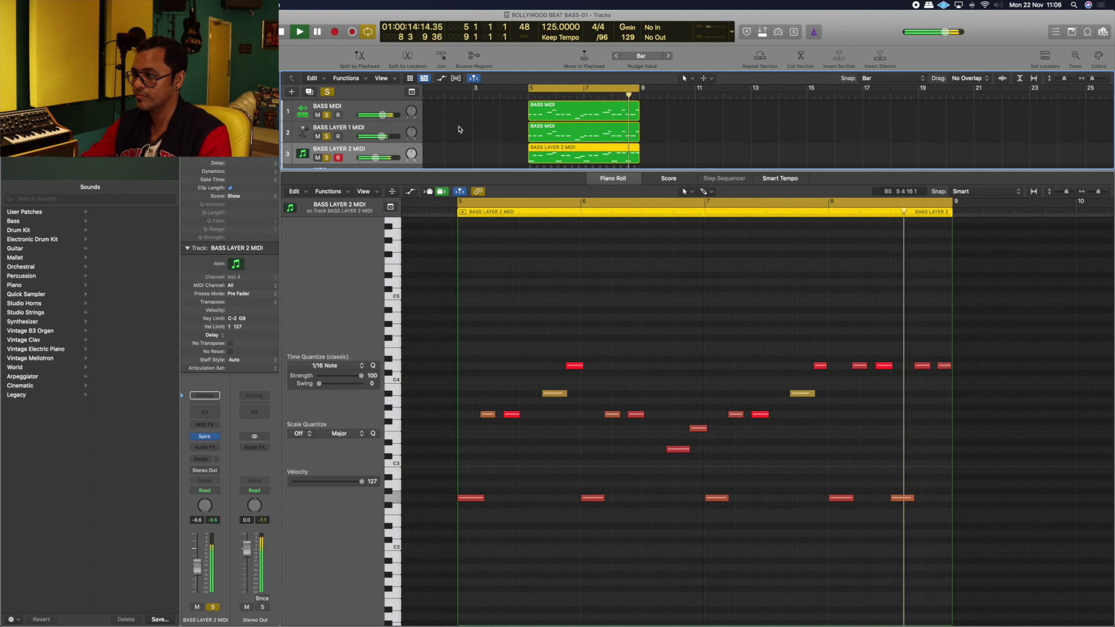
left_click(619, 181)
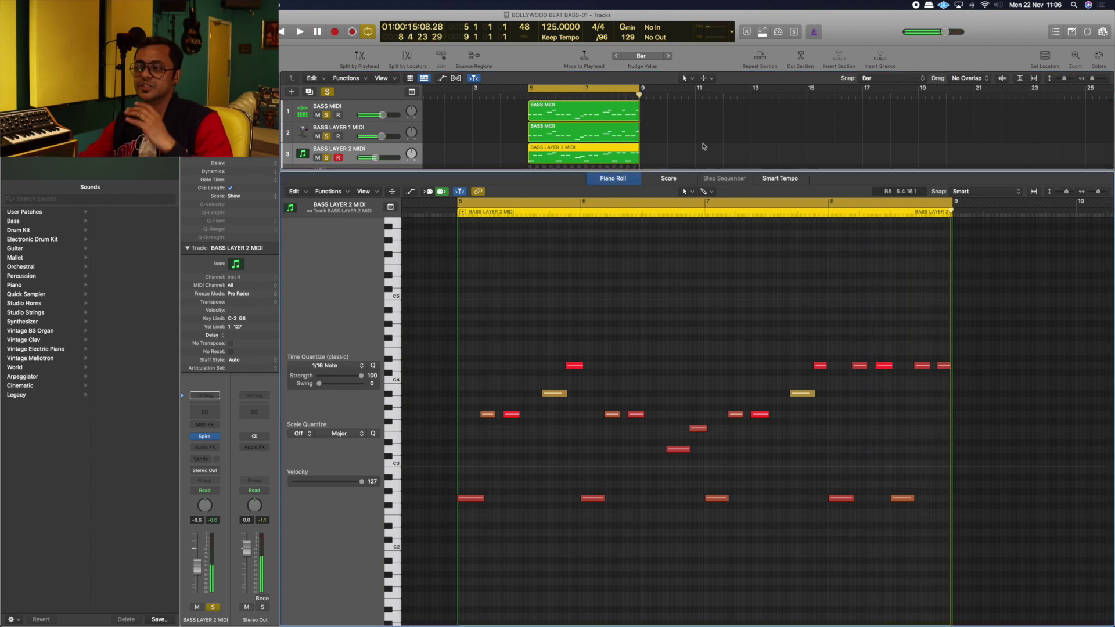
key("p")
left_click(699, 142)
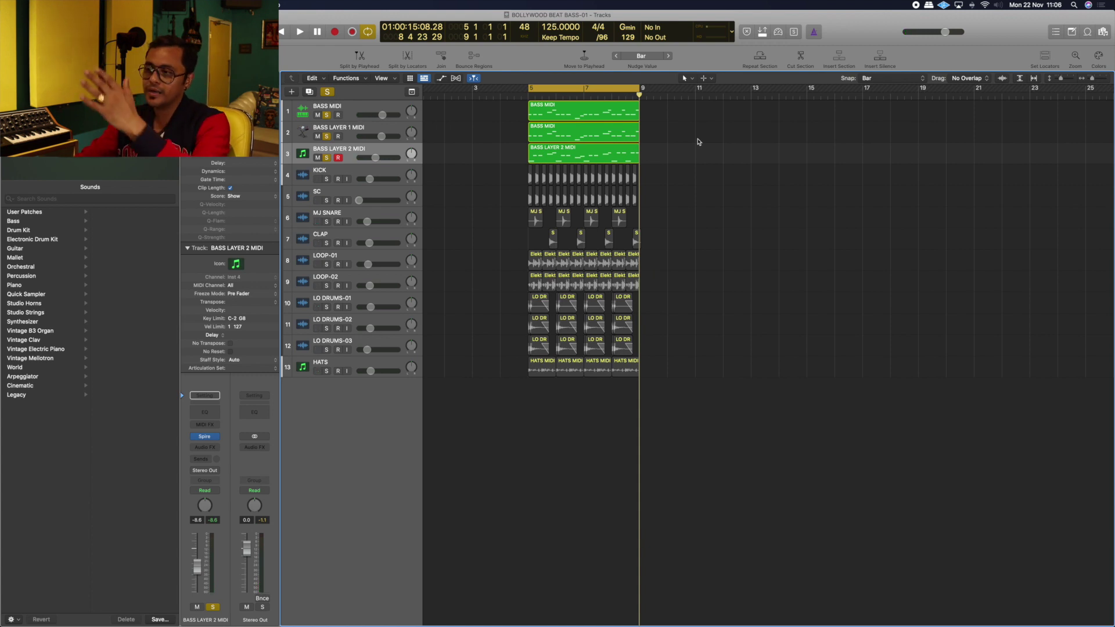
left_click(329, 94)
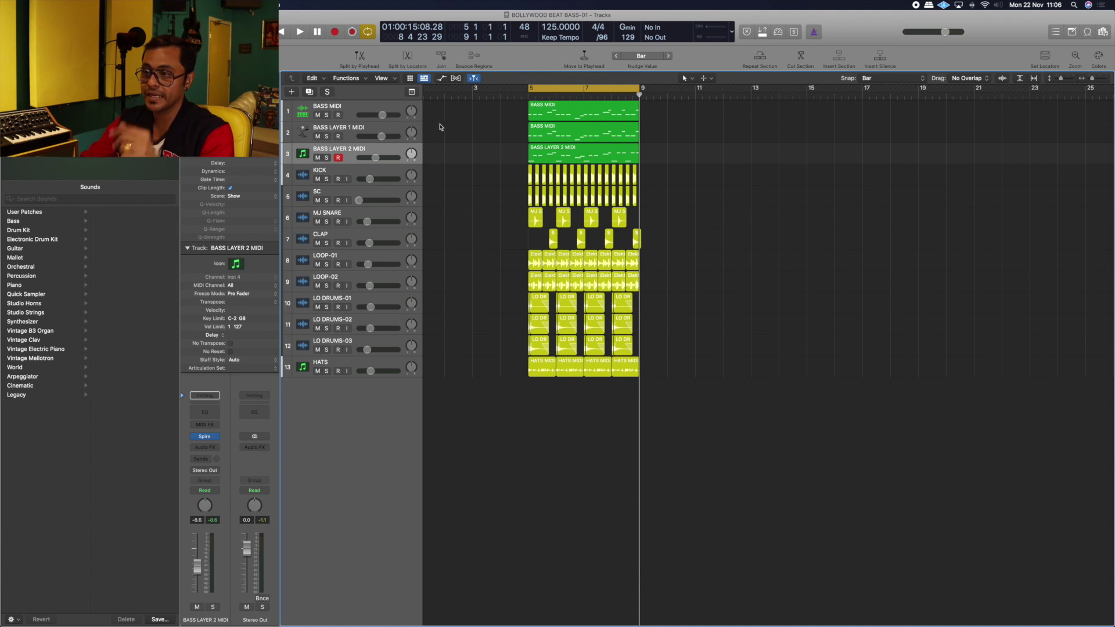
Examine the library preset used on BASS LAYER 1 MIDI and the Spire instrument settings on BASS LAYER 2 MIDI.
left_click(384, 127)
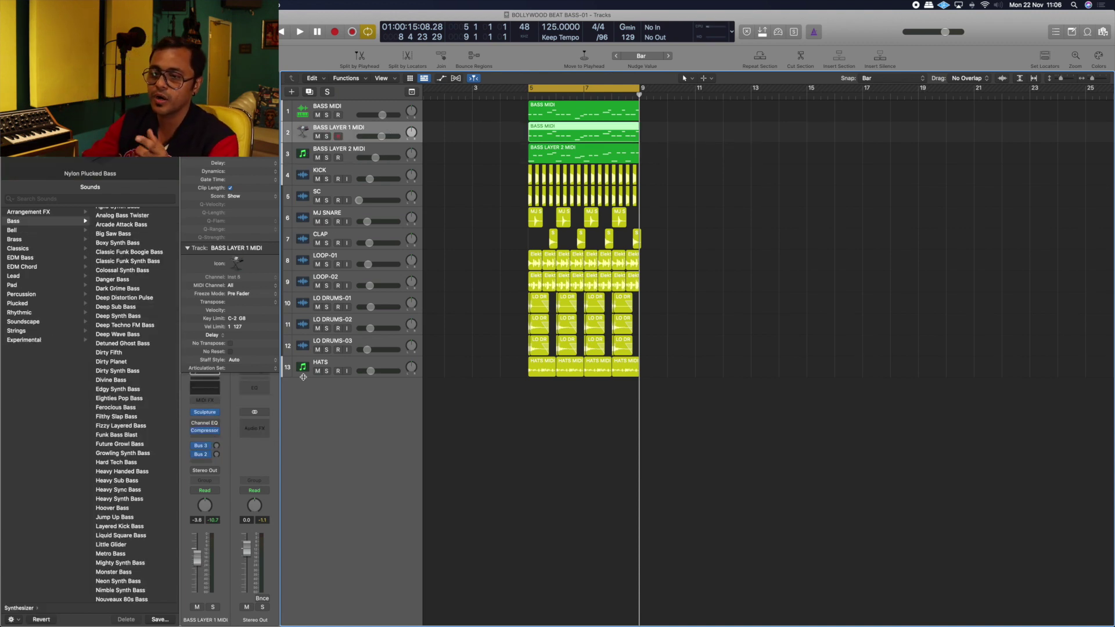
scroll(141, 415, "down", 10)
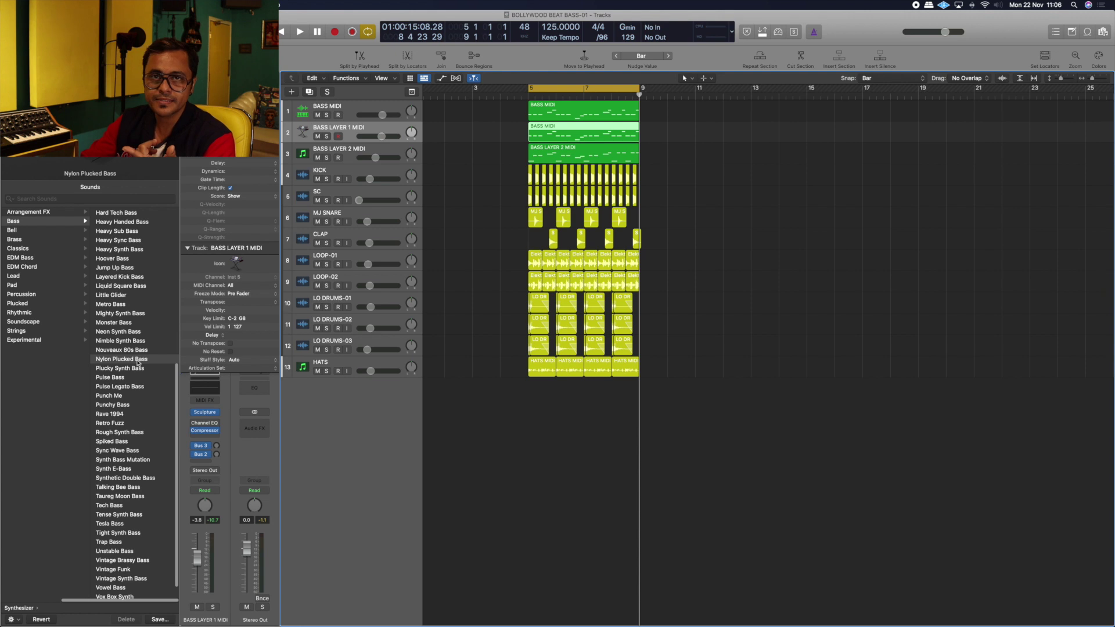
left_click(351, 152)
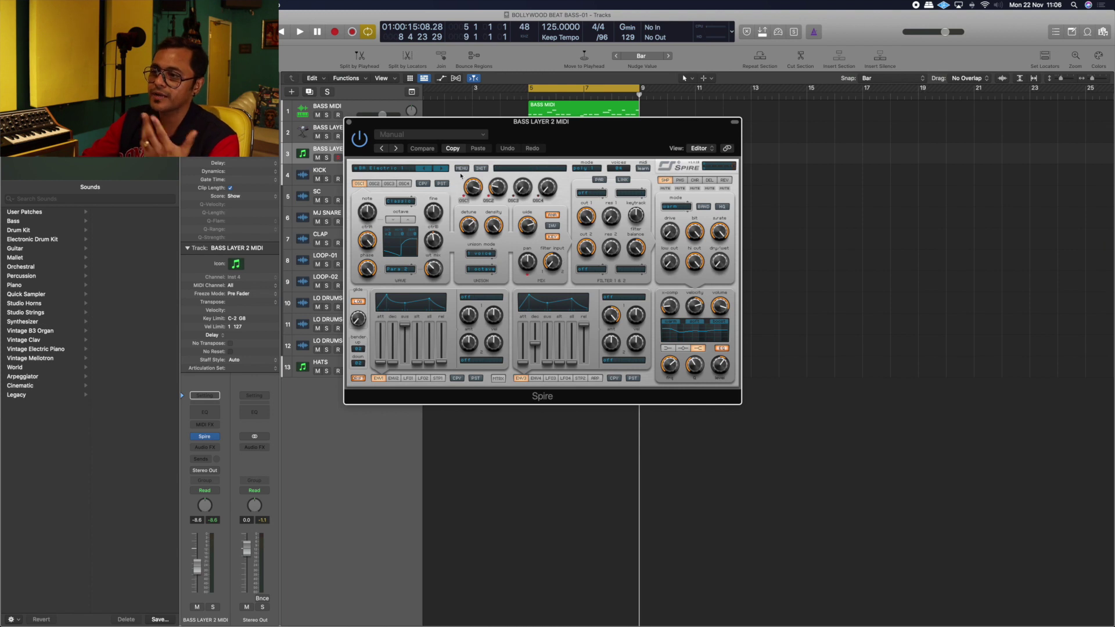
left_click(349, 123)
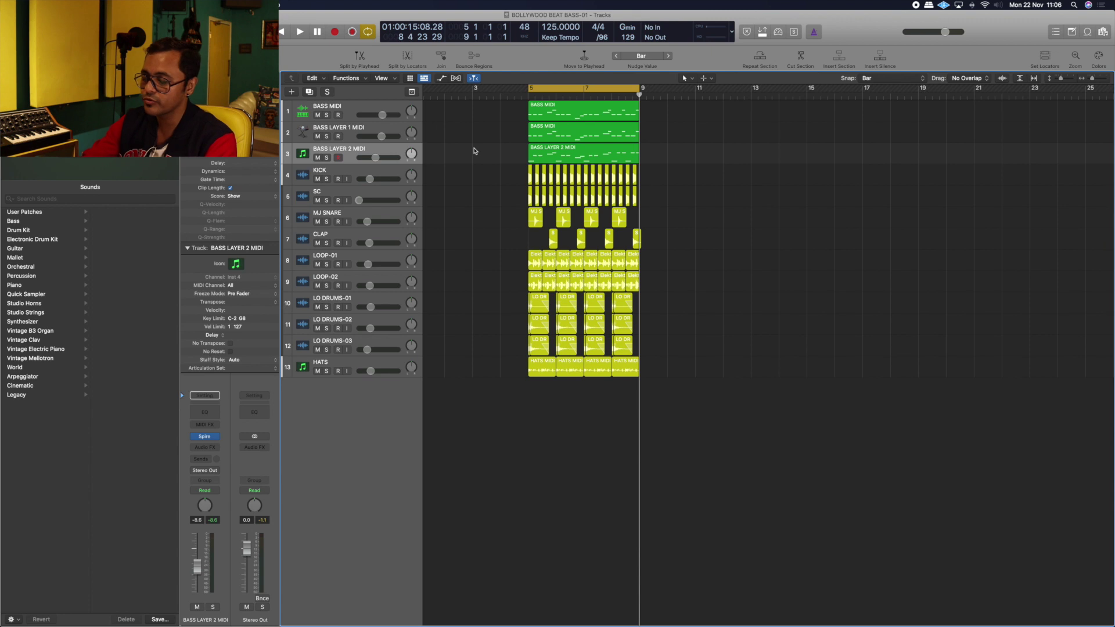
Play the full beat with all three bass parts and return the playhead to the start of the cycle.
key("space")
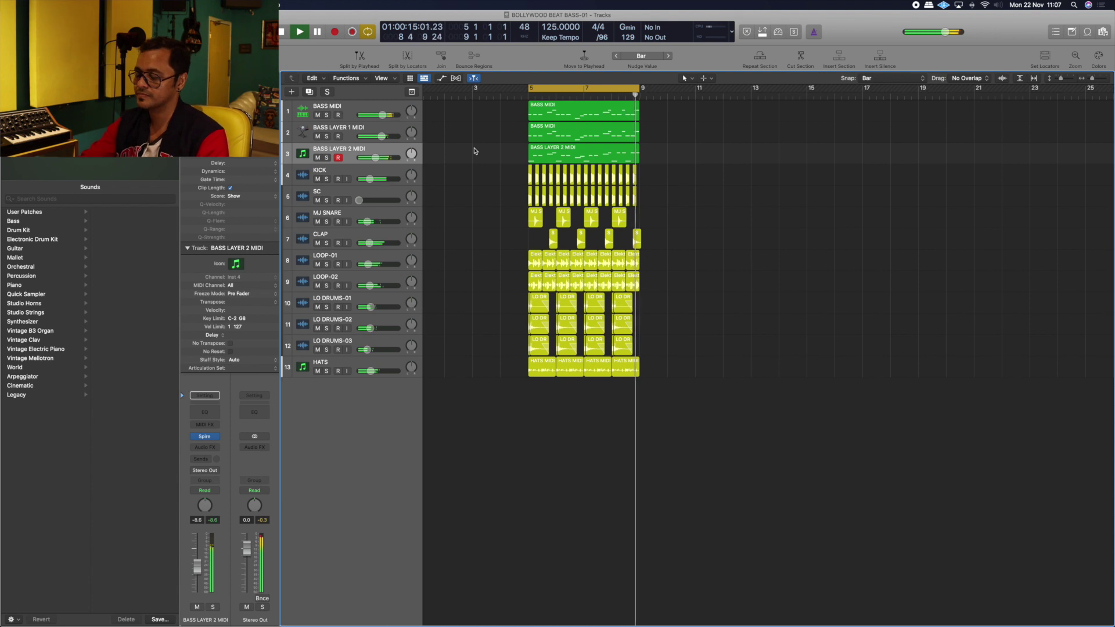
key("space")
key("Return")
Set the BASS MIDI track's volume to 0.0 dB, solo its region and play it to check the level.
left_click(358, 114)
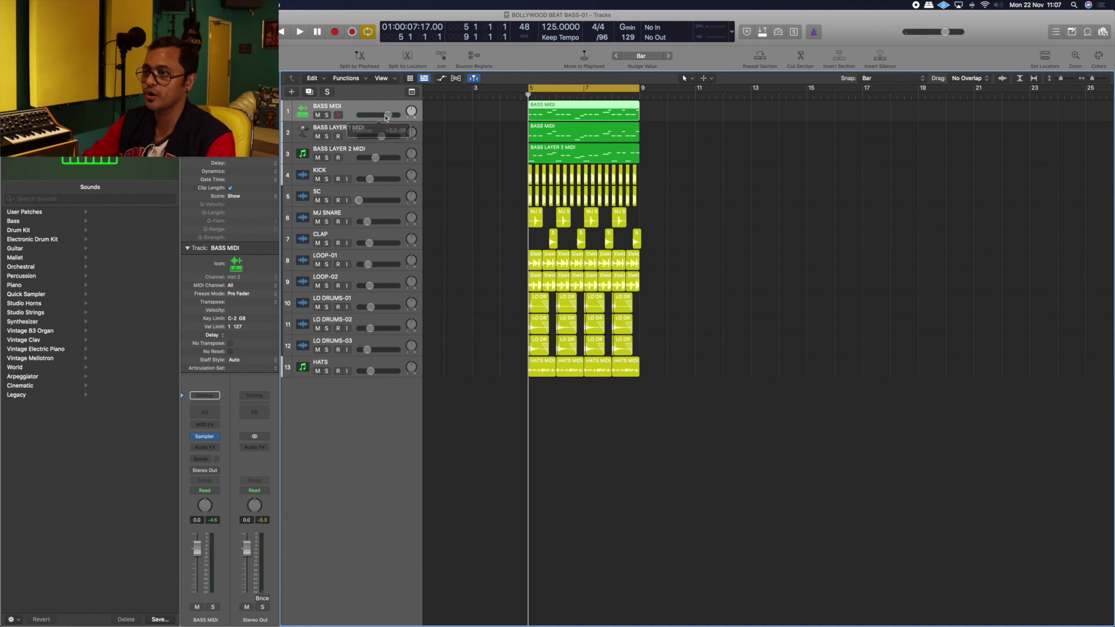
key("ctrl+s")
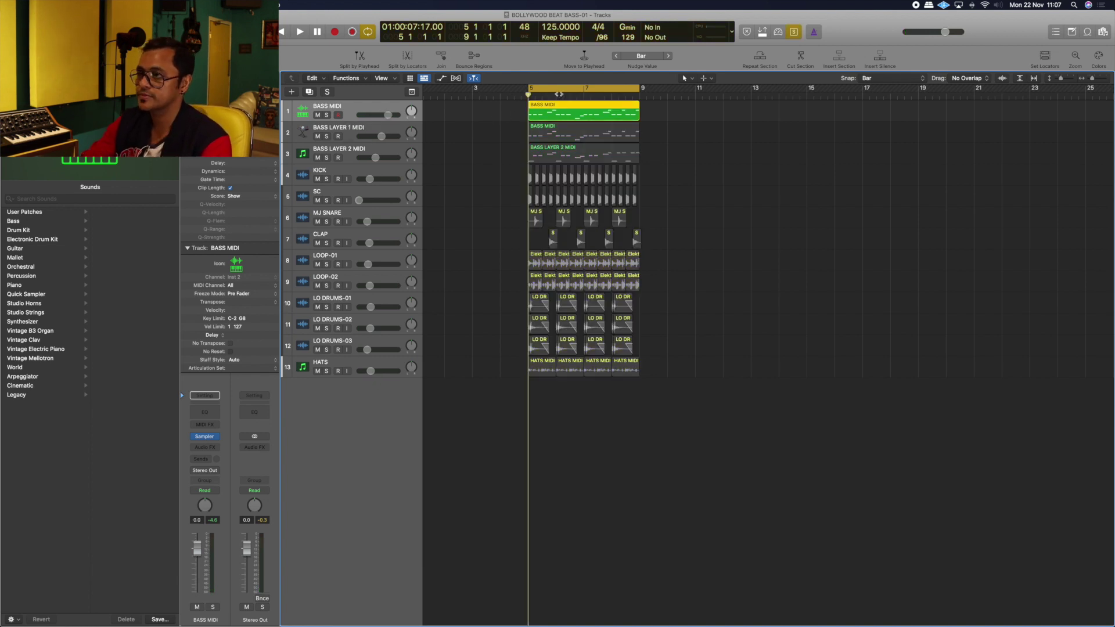
key("space")
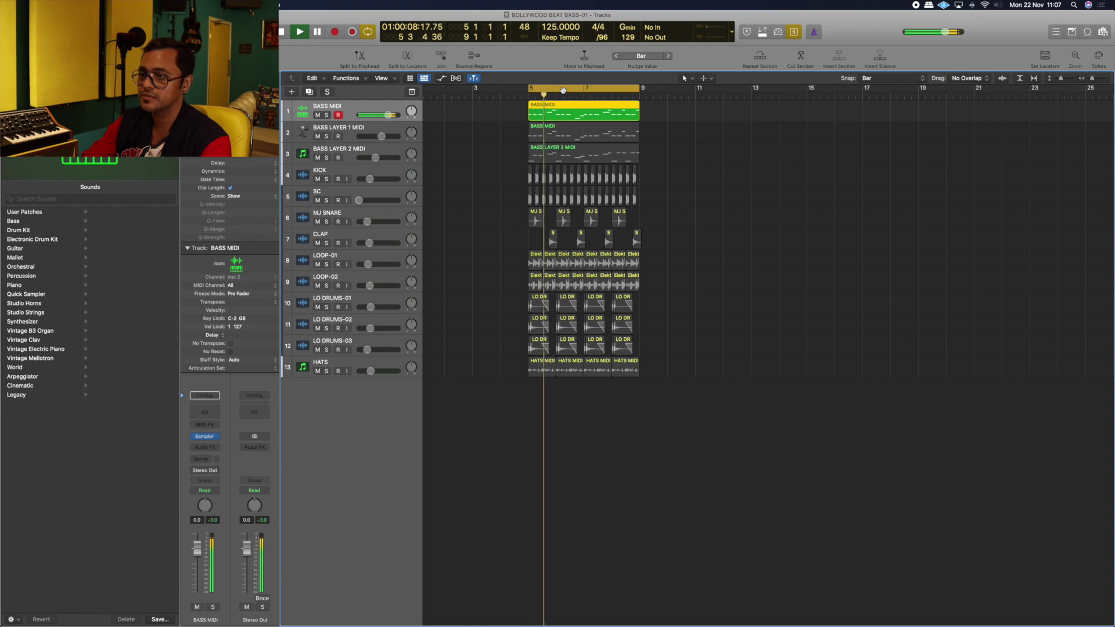
Extend the cycle range to run from bar 4 to bar 10.
left_click(562, 90)
left_click_drag(561, 90, 507, 91)
left_click_drag(613, 90, 676, 94)
Bounce the soloed BASS MIDI region as Wave file BASS-01 into a new WAVE folder inside BOLLYWOOD BEAT, and delete its region and track.
key("super+b")
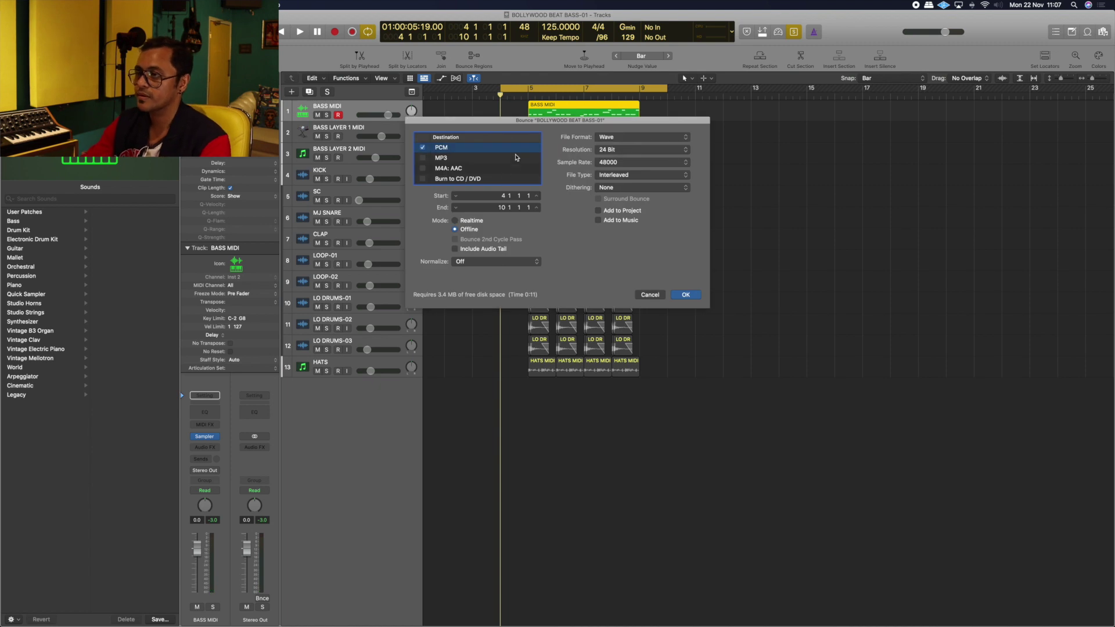
key("Return")
left_click(531, 122)
left_click(542, 152)
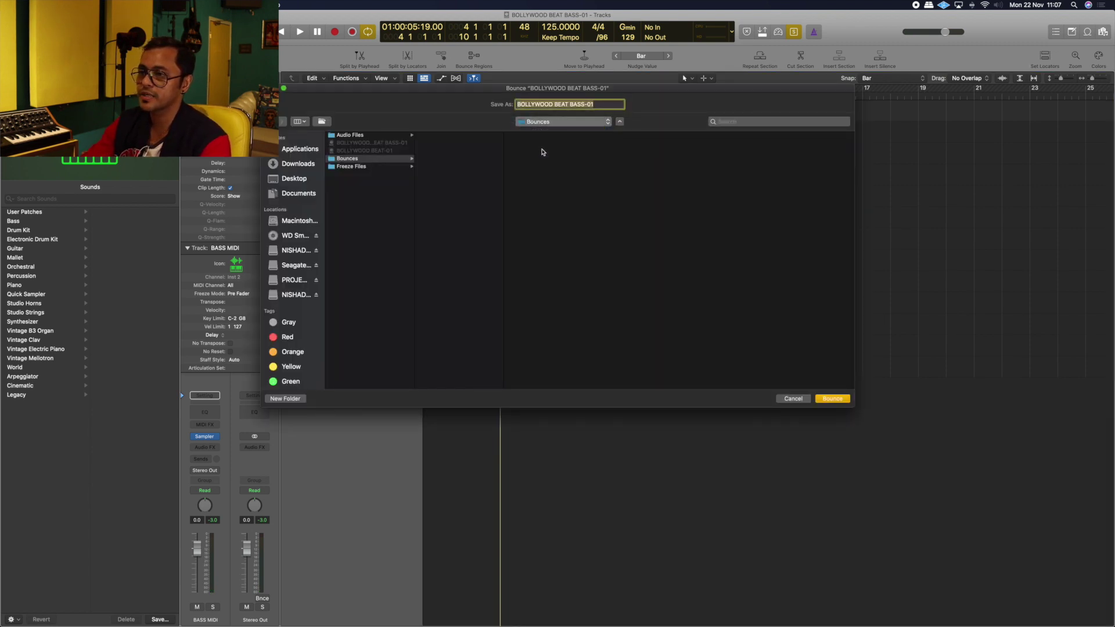
left_click(286, 399)
key("Return")
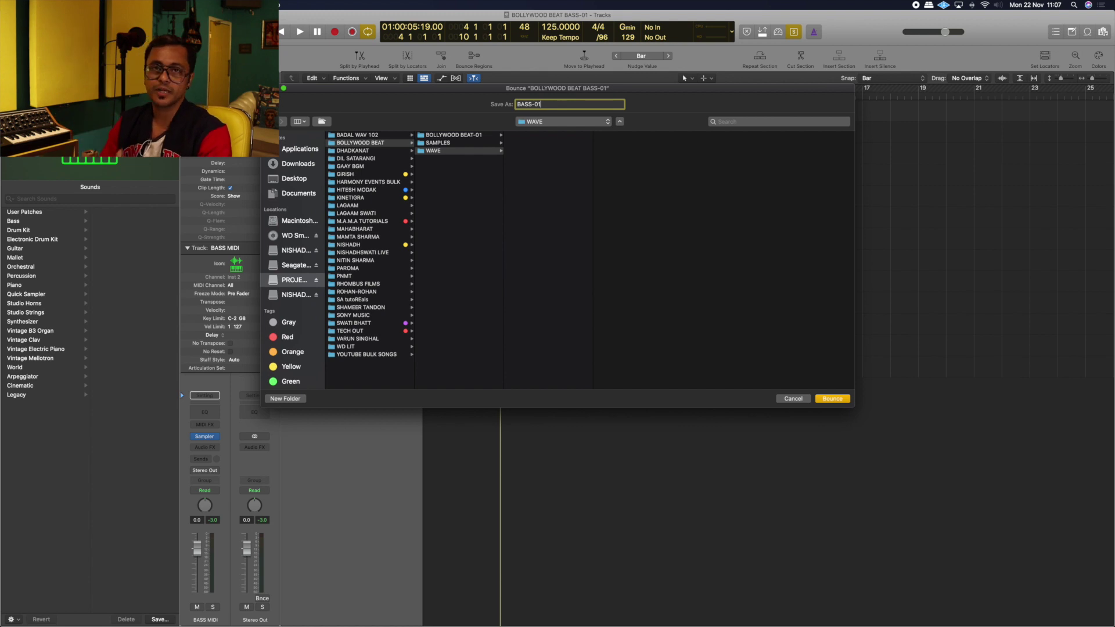
key("Return")
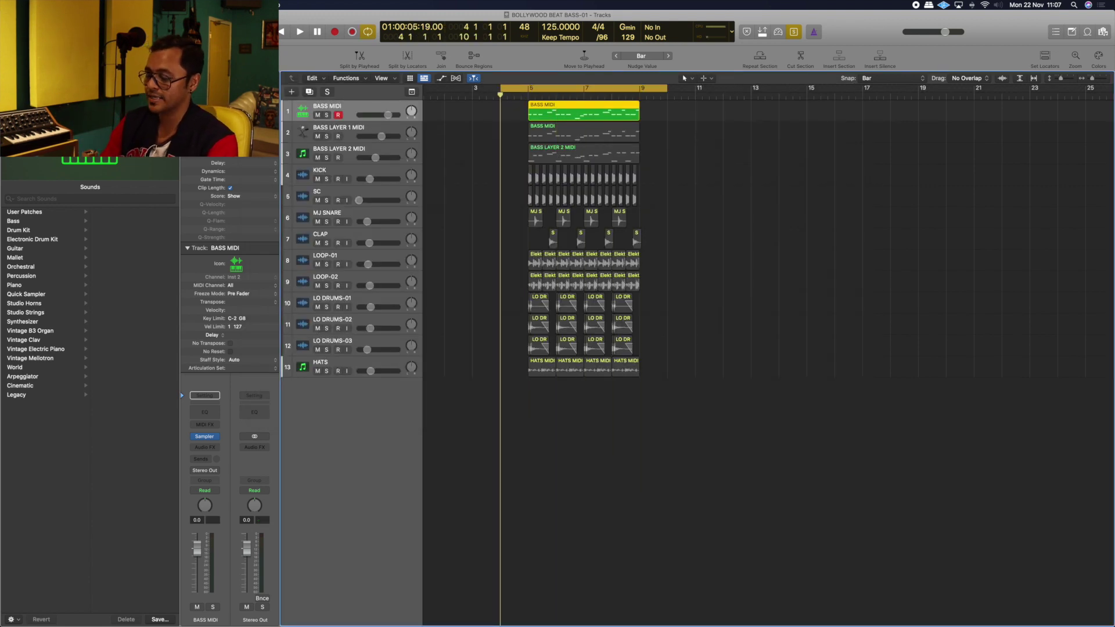
key("Delete")
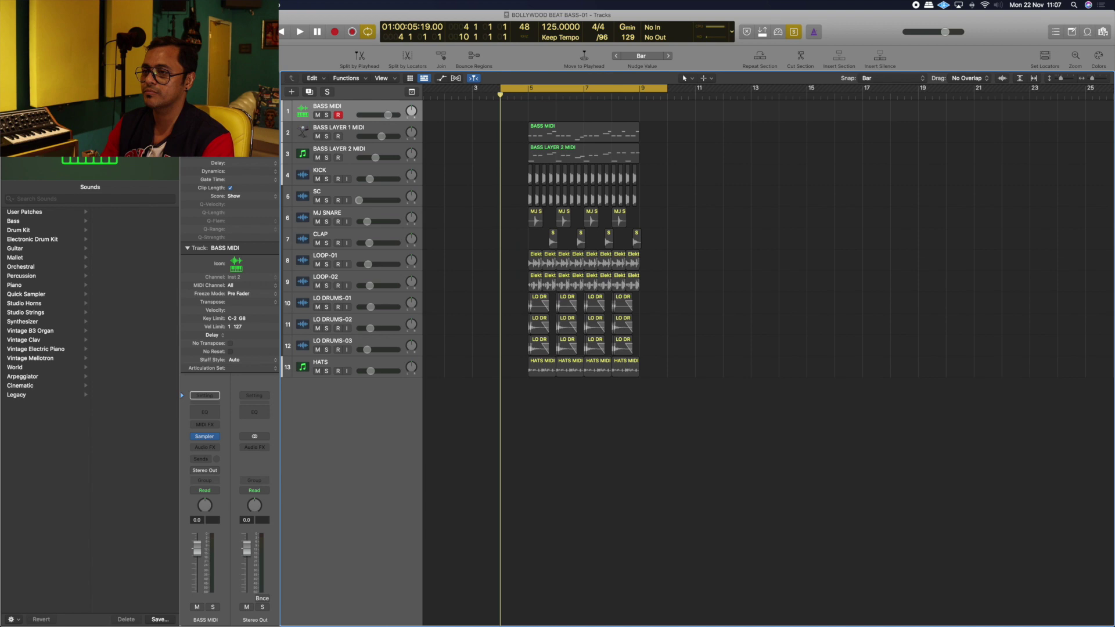
key("super+BackSpace")
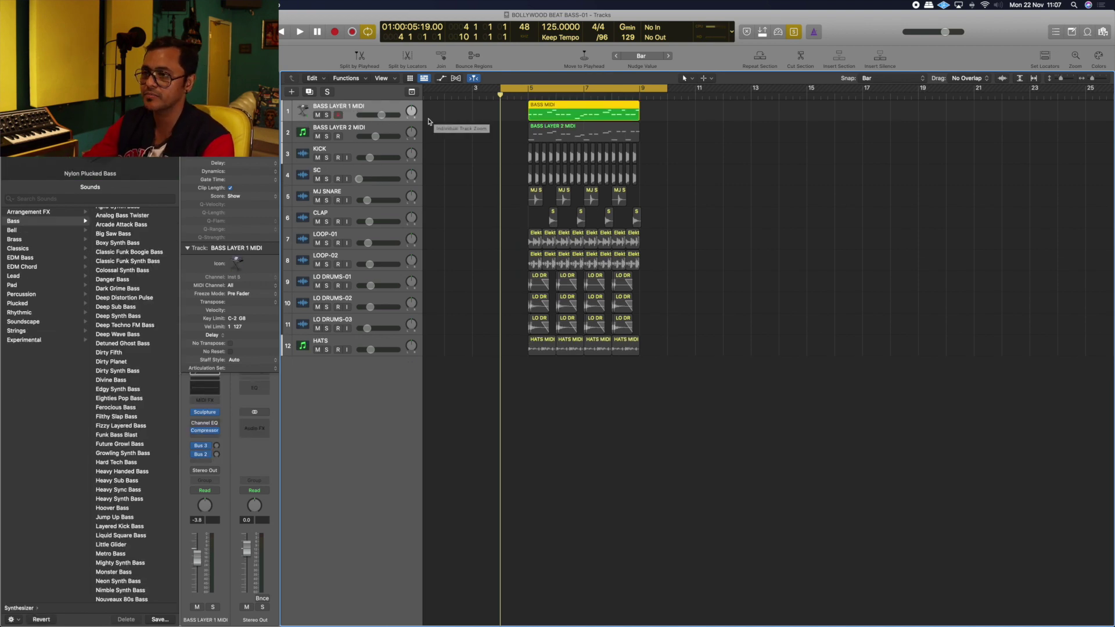
Set the BASS LAYER 1 MIDI track's volume to 0.0 dB, solo its region and play it.
left_click(486, 134)
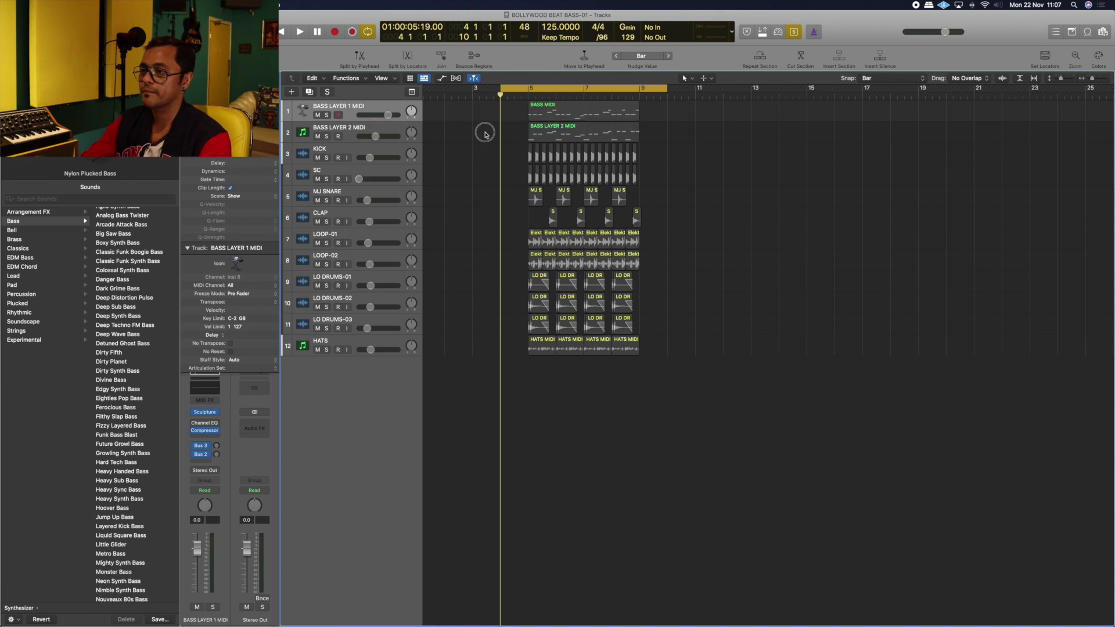
left_click(542, 110)
key("space")
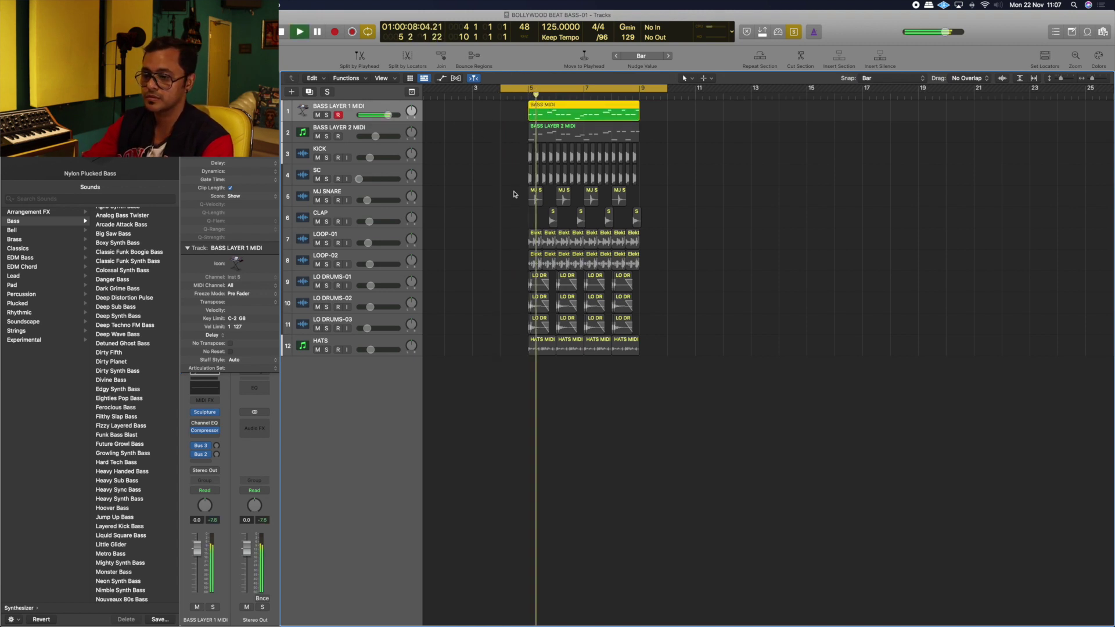
key("space")
Bounce the soloed BASS LAYER 1 MIDI region to the WAVE folder as BASS LAYER 1-01 and delete its region and track.
key("super+b")
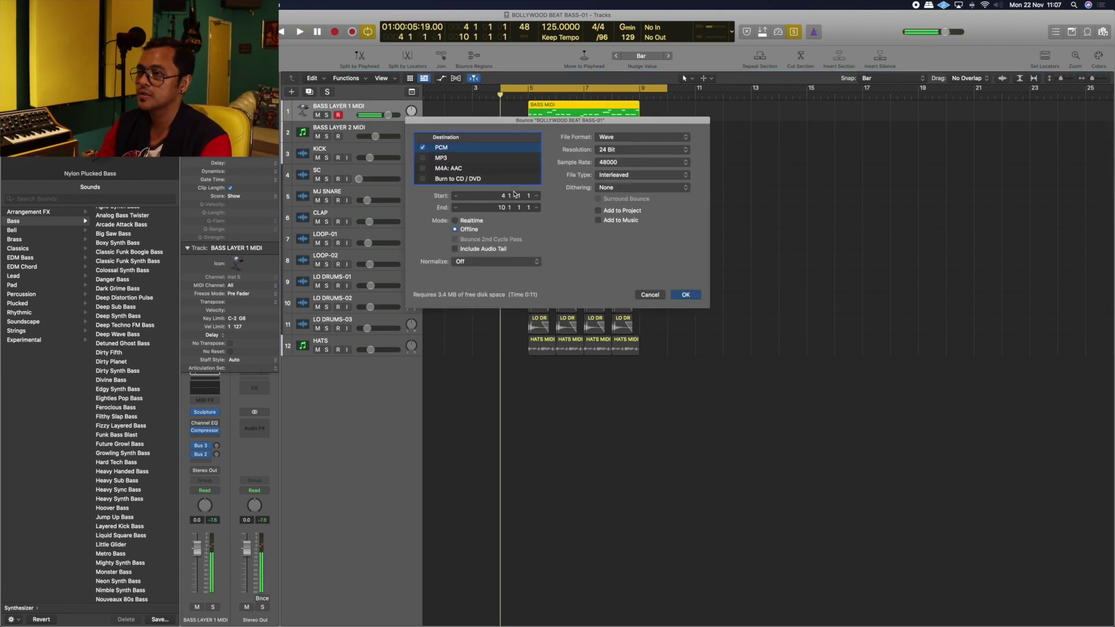
key("Return")
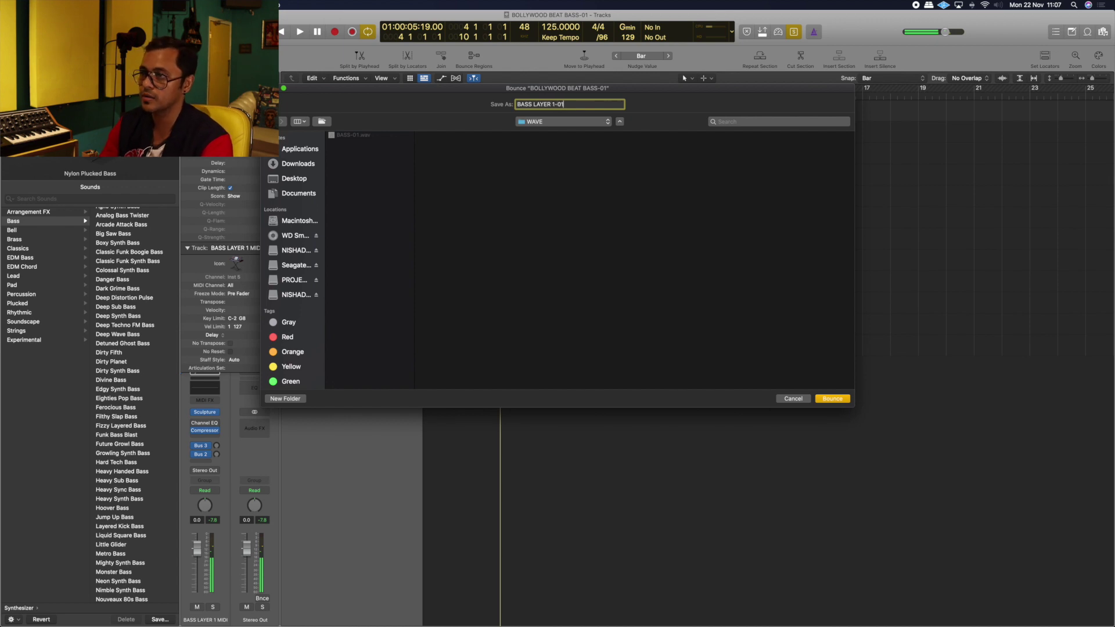
key("Return")
key("Delete")
key("Delete")
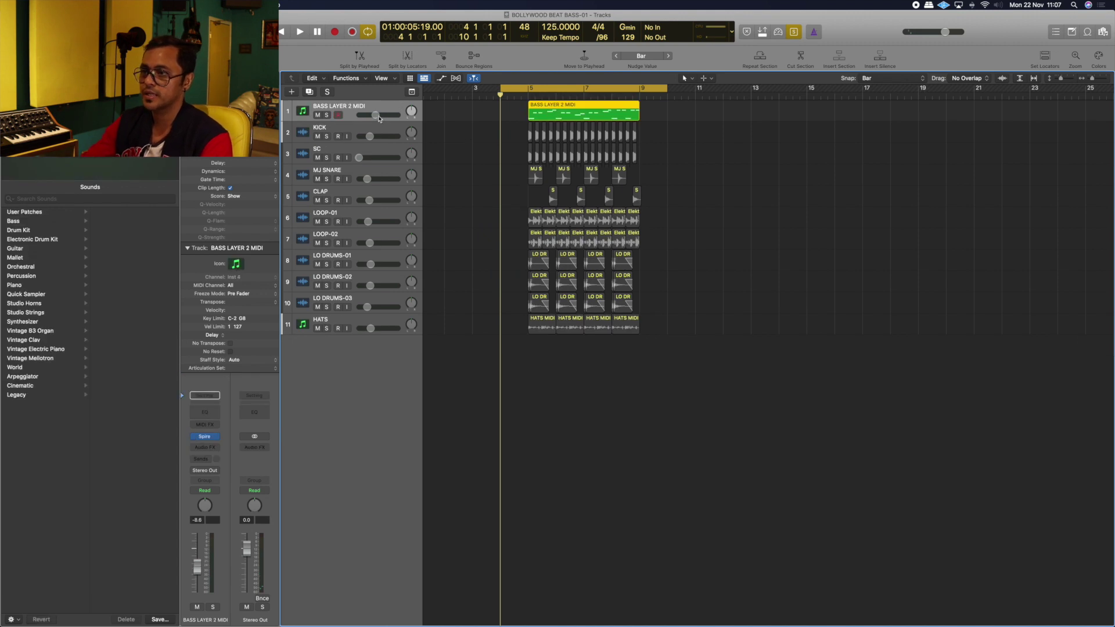
Play the soloed BASS LAYER 2 MIDI region and set its track volume to -5.0 dB.
key("space")
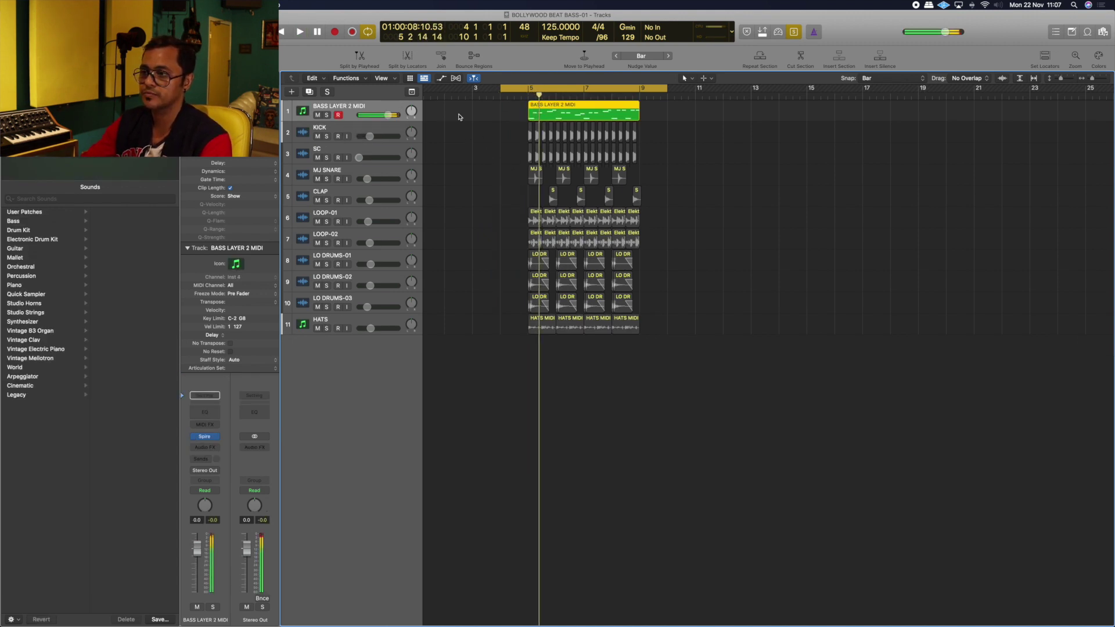
double_click(391, 115)
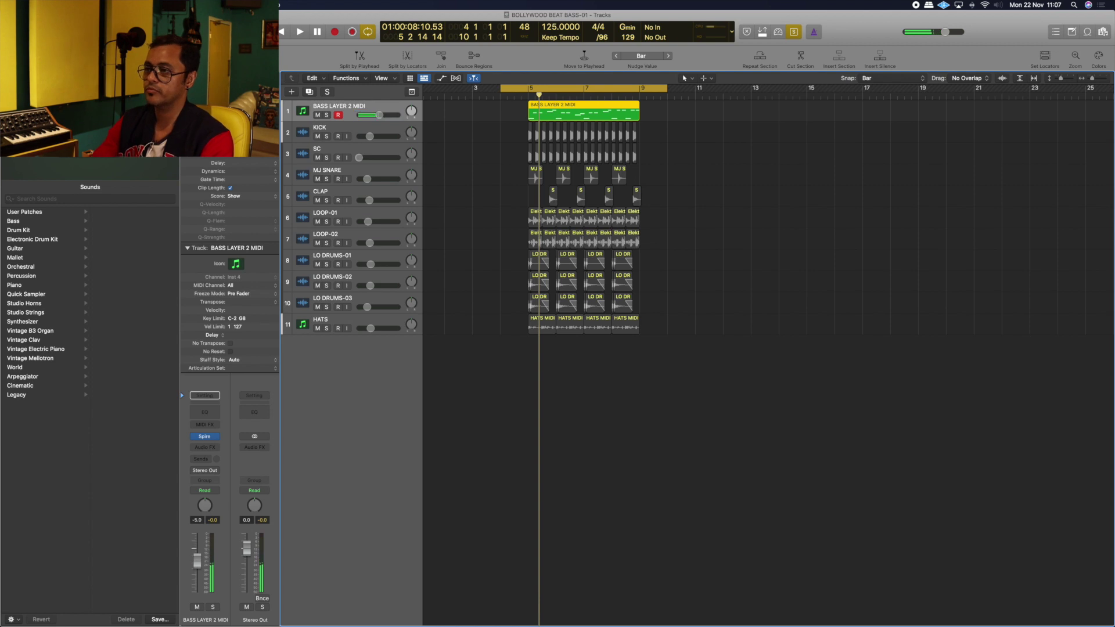
double_click(526, 94)
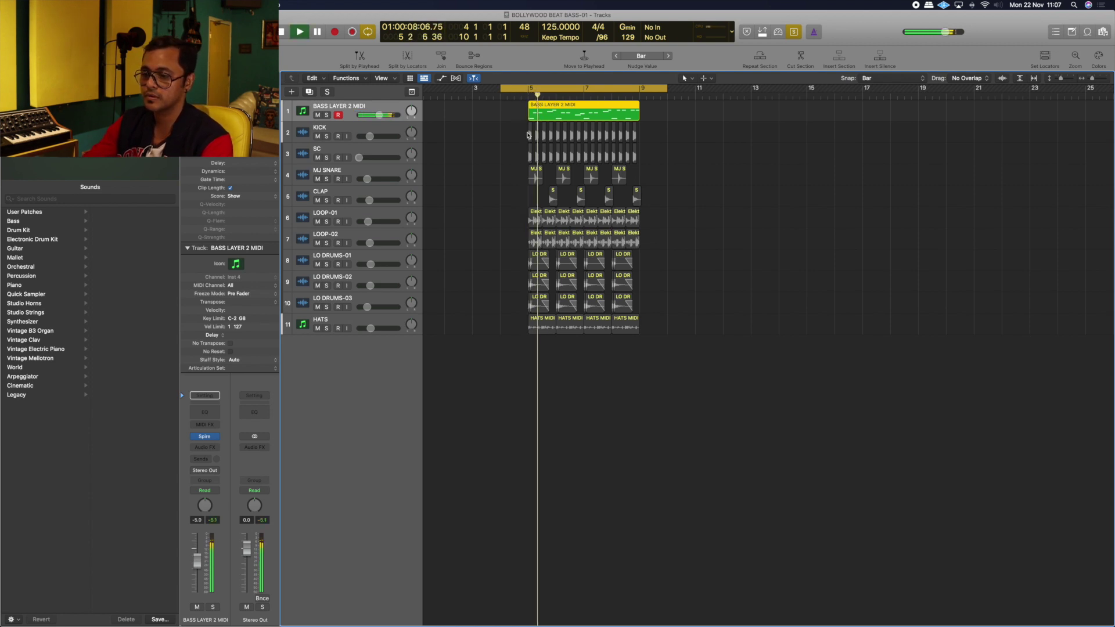
key("space")
Bounce the soloed BASS LAYER 2 MIDI region to the WAVE folder as BASS LAYER 2-01 and delete its track.
key("super+b")
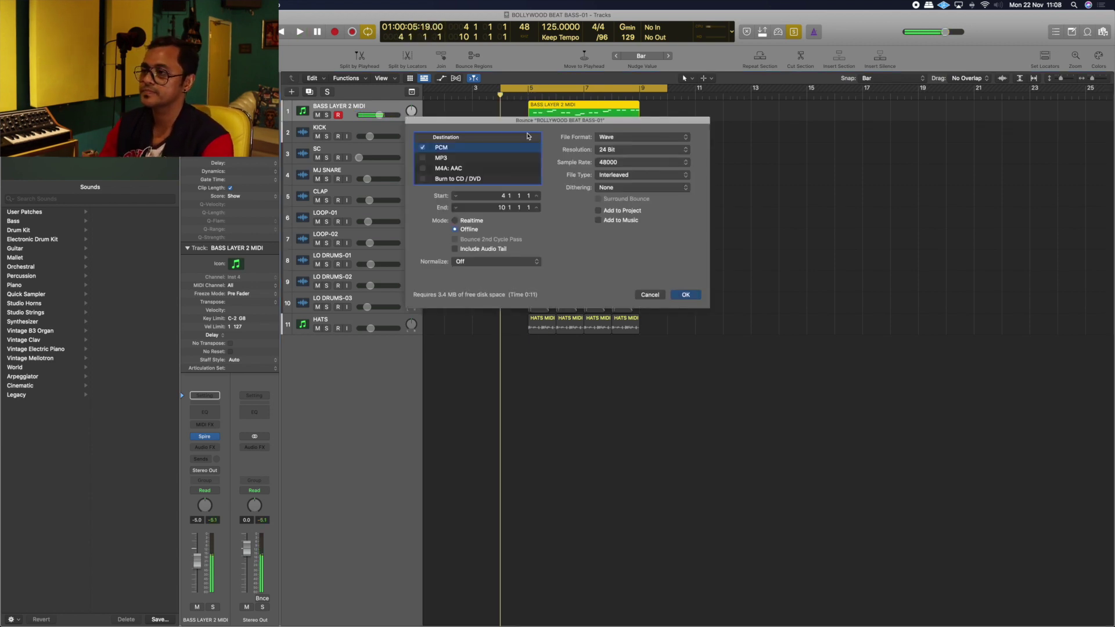
key("Return")
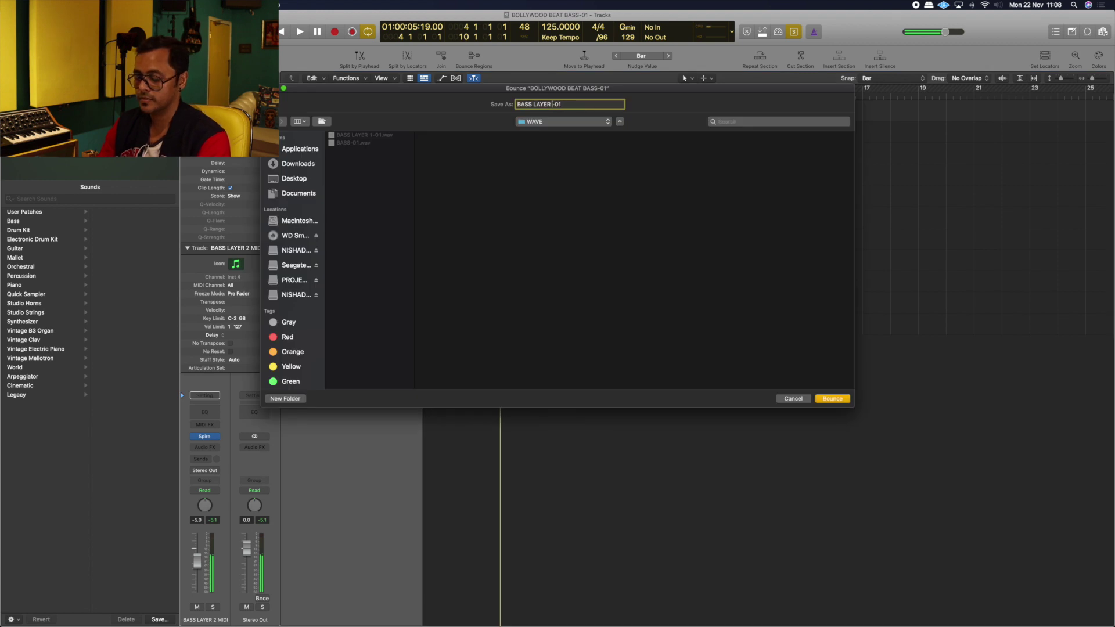
key("Return")
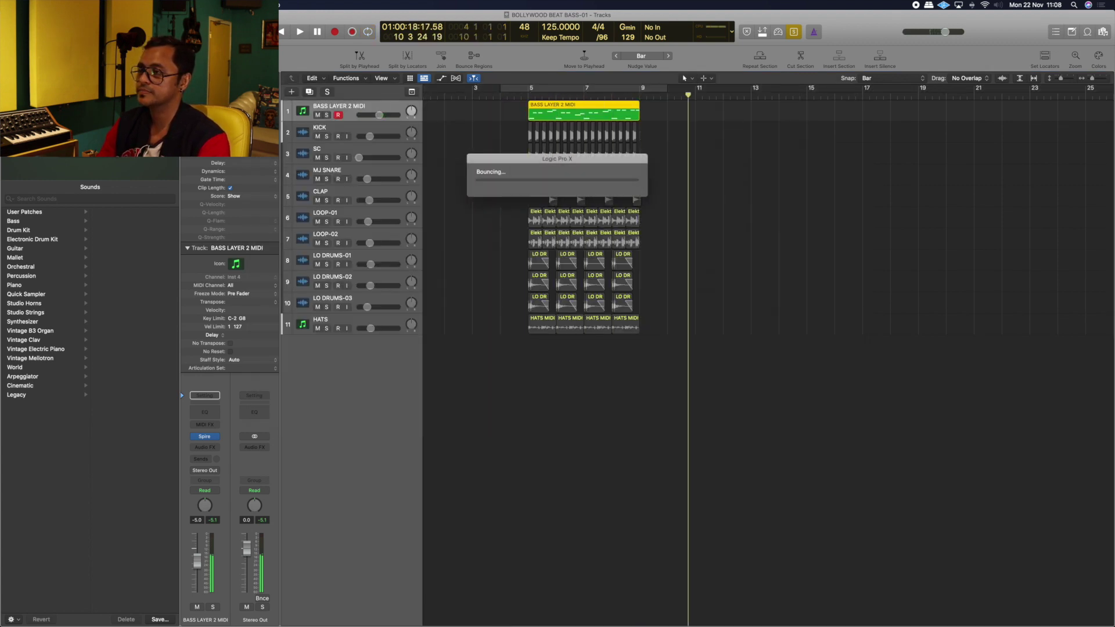
key("super+BackSpace")
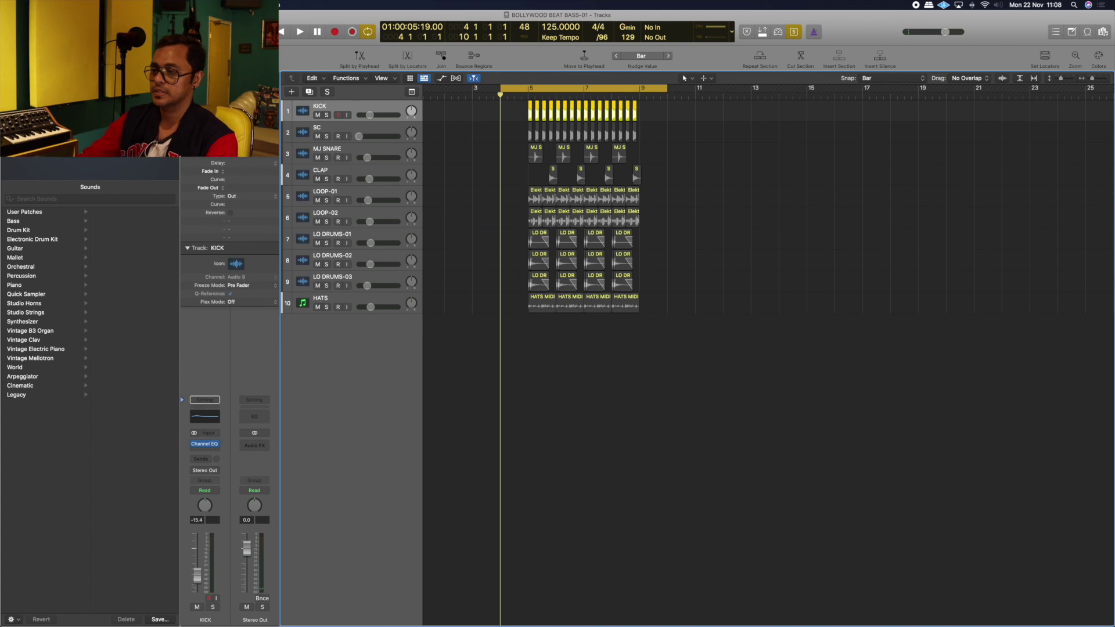
Turn off solo mode and add three new audio tracks below the HATS track.
key("super+a")
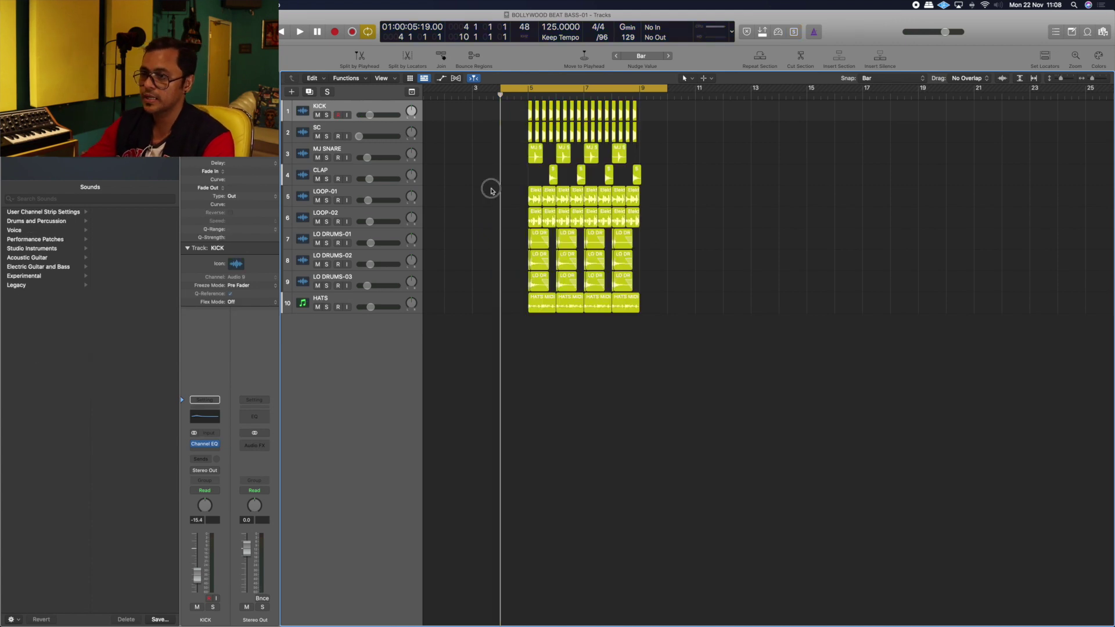
left_click(343, 302)
left_click(292, 93)
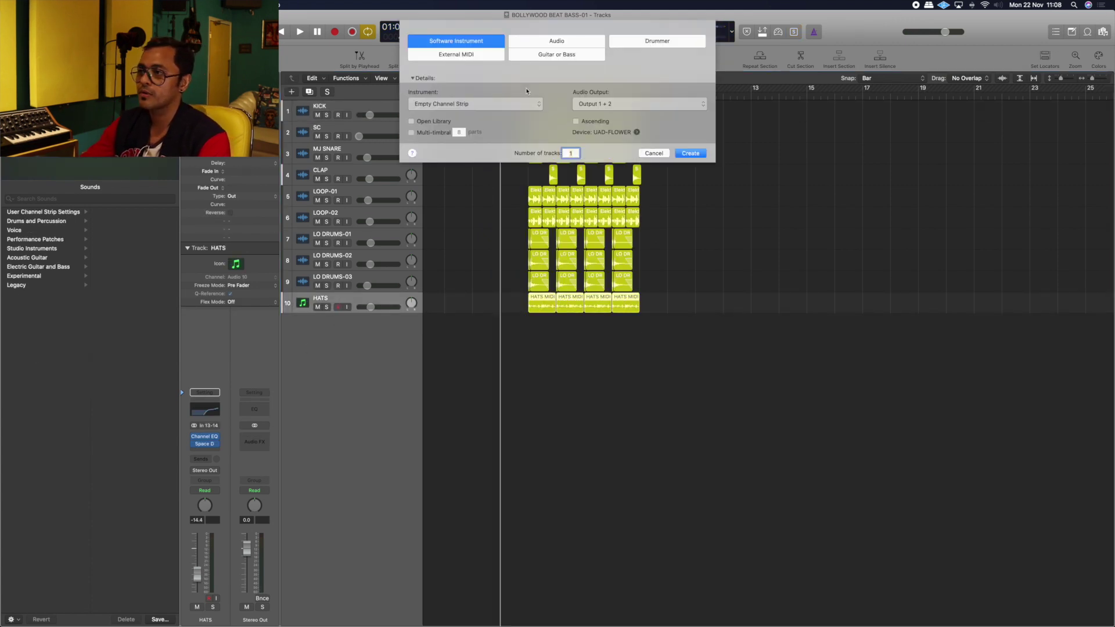
type("3")
key("Return")
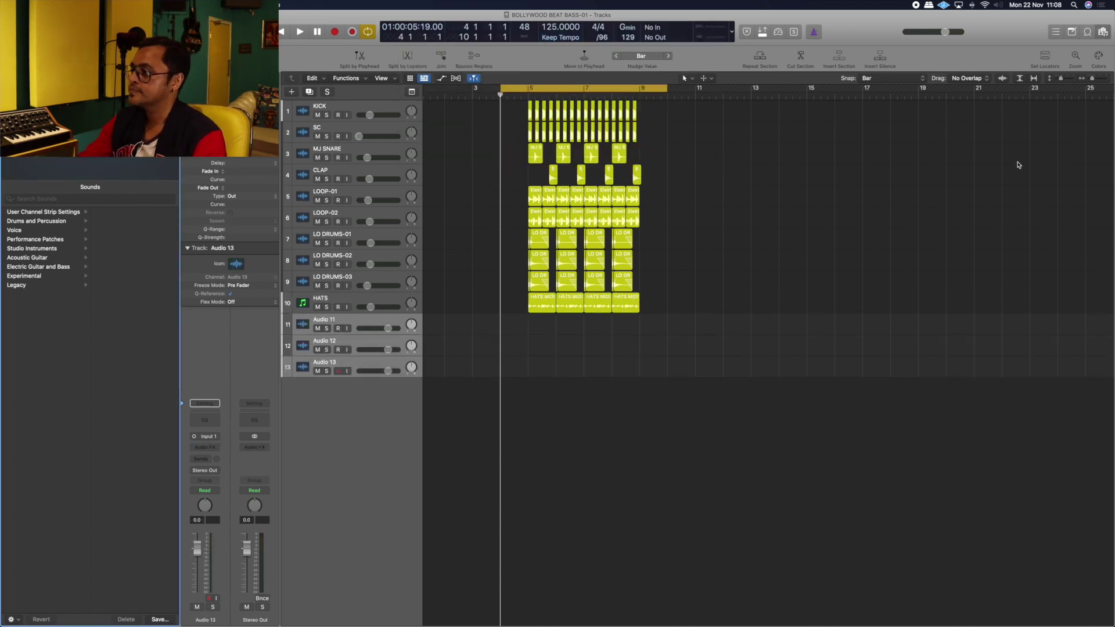
Import BASS LAYER 1-01.wav, BASS LAYER 2-01.wav and BASS-01.wav from the WAVE folder at bar 4, starting on the Audio 11 track.
key("f")
left_click(1015, 109)
double_click(977, 170)
left_click(958, 171, "shift")
left_click_drag(957, 171, 484, 324)
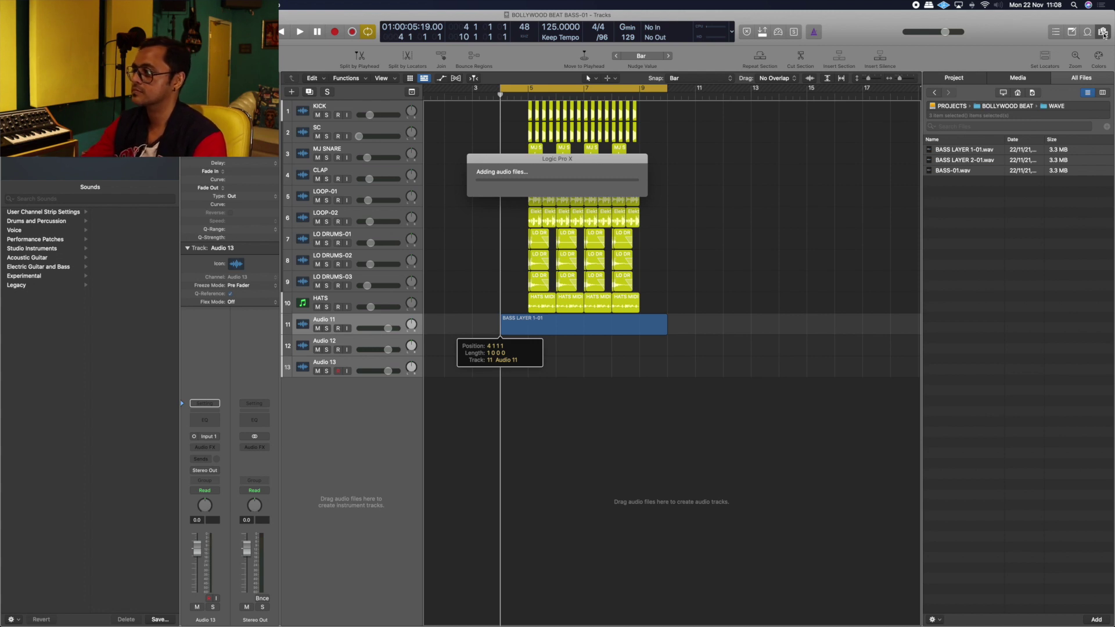
Finish importing the three bass files, close the file browser and colour their regions red.
key("Return")
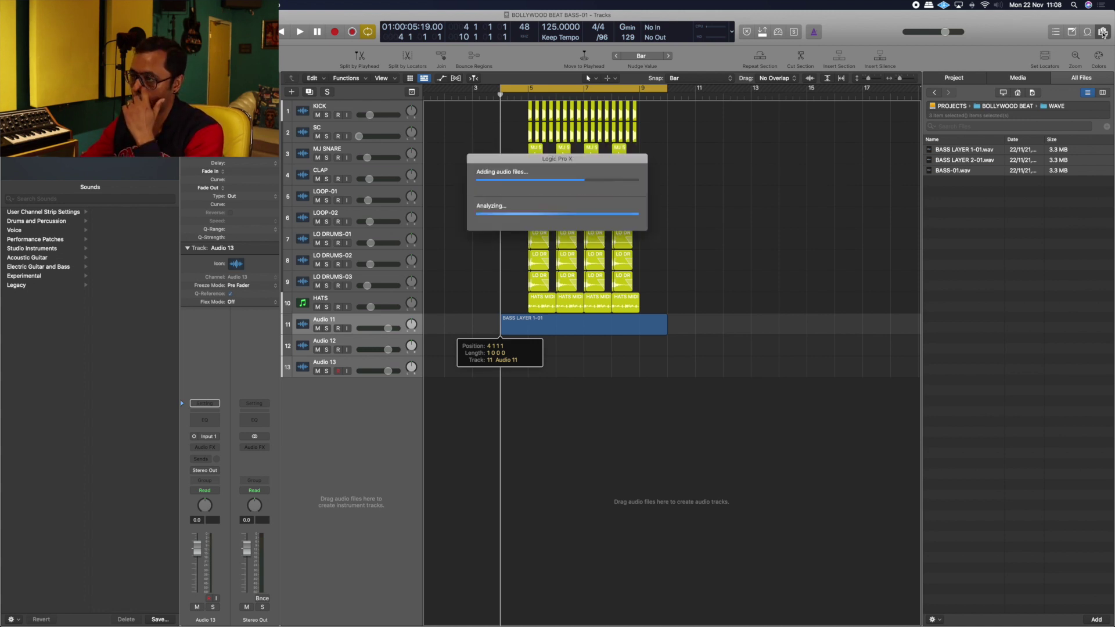
left_click(1104, 33)
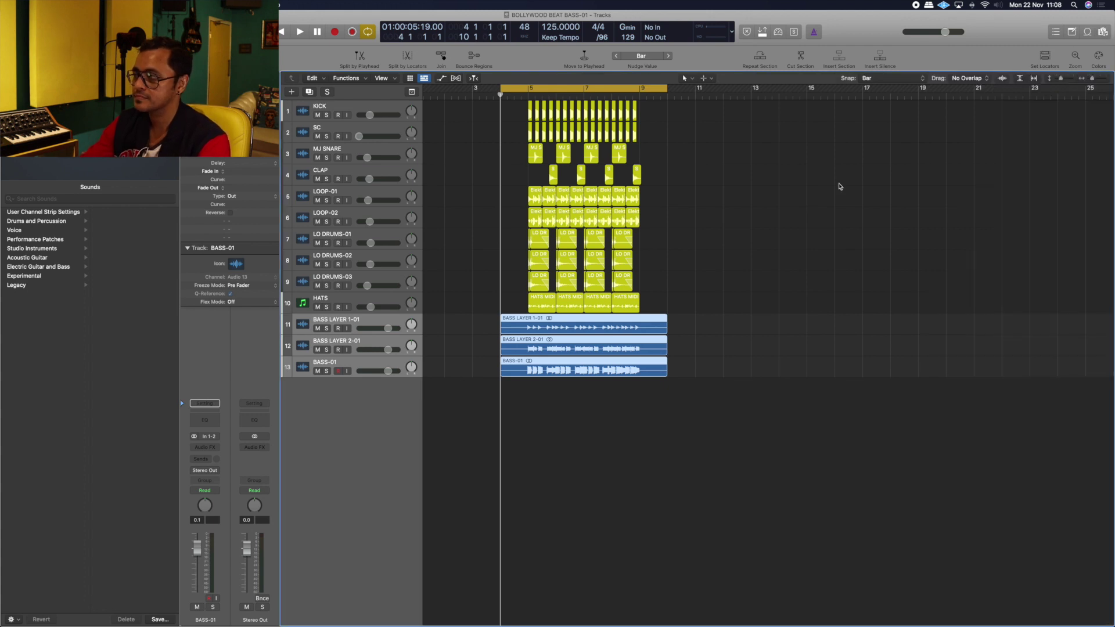
left_click(1098, 56)
left_click(588, 33)
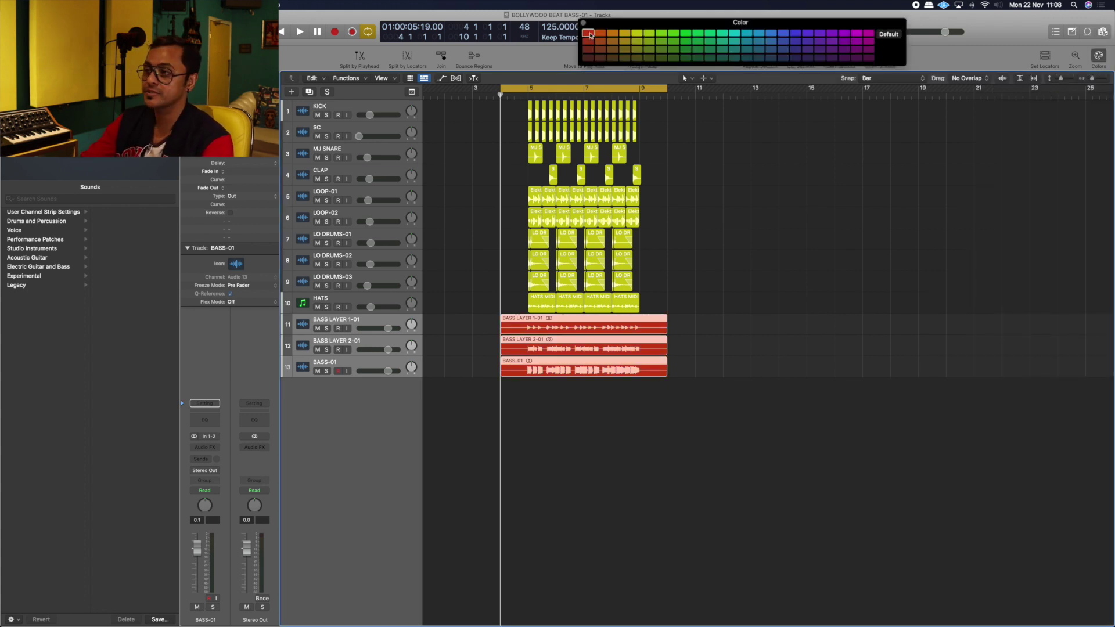
left_click(584, 23)
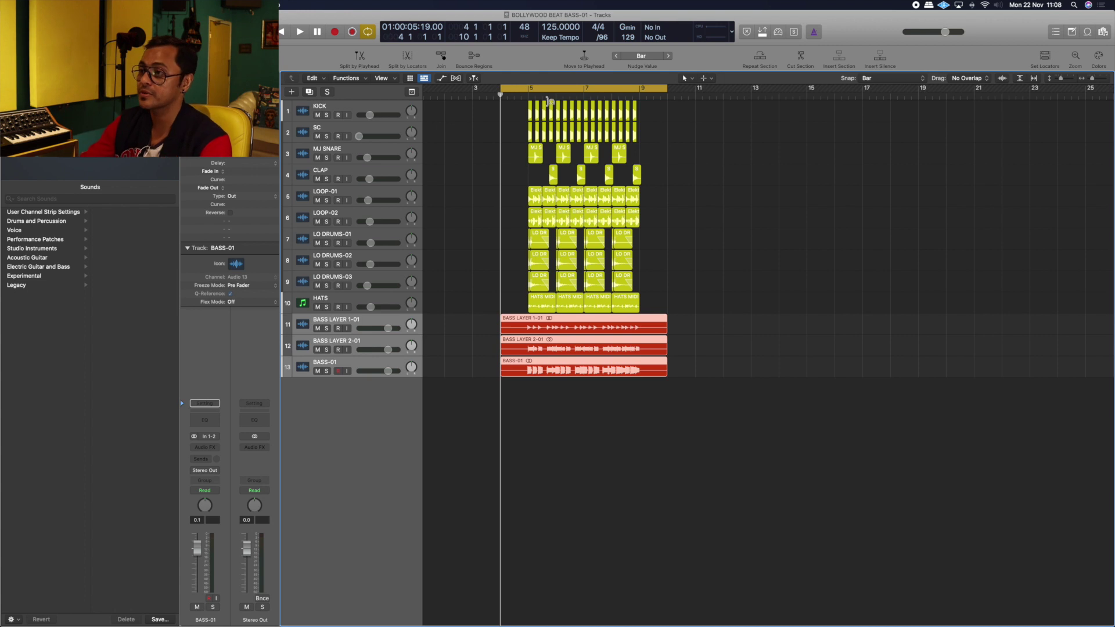
Fit the cycle range and the three bass regions to bars 5–9, with a fade-out of 15 on the regions.
left_click_drag(535, 88, 641, 88)
left_click_drag(667, 328, 640, 327)
left_click_drag(500, 328, 527, 327)
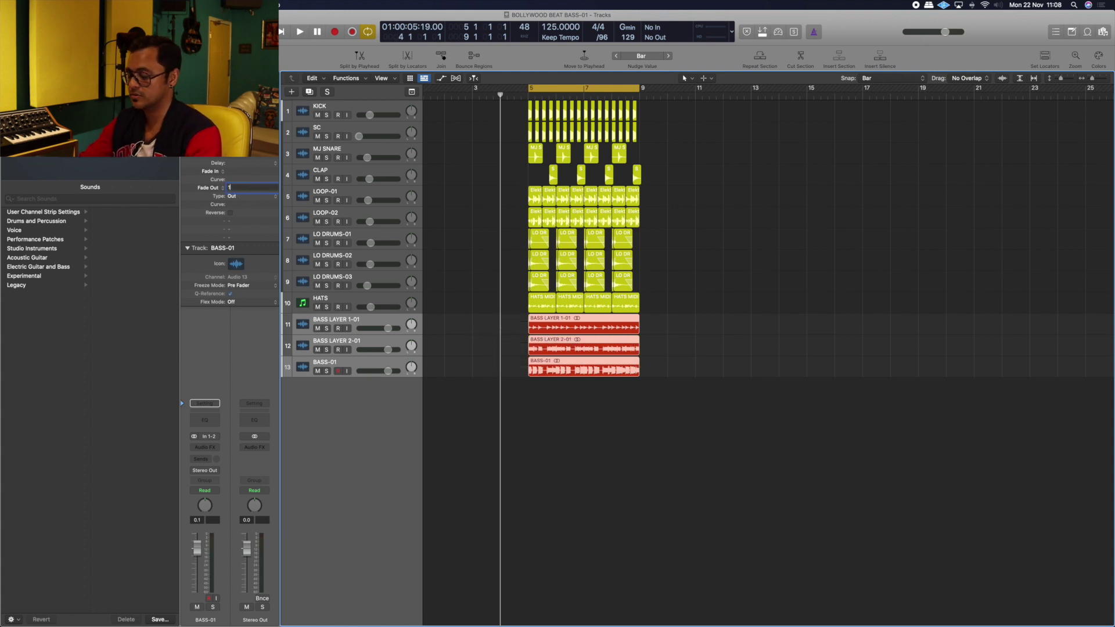
Move the BASS-01 track above BASS LAYER 1-01 and turn the three bass tracks' volumes all the way down.
left_click_drag(362, 363, 232, 355)
left_click(388, 372, "shift")
Solo the BASS-01 track, play it and raise its volume to -6.8 dB.
left_click(370, 320)
key("s")
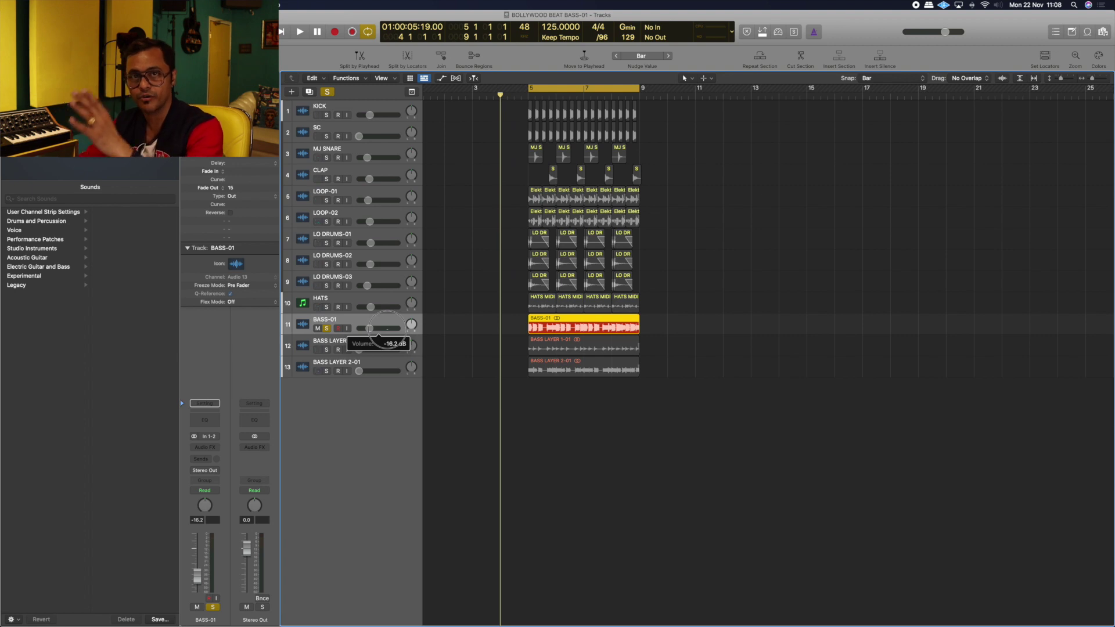
left_click_drag(387, 329, 371, 328)
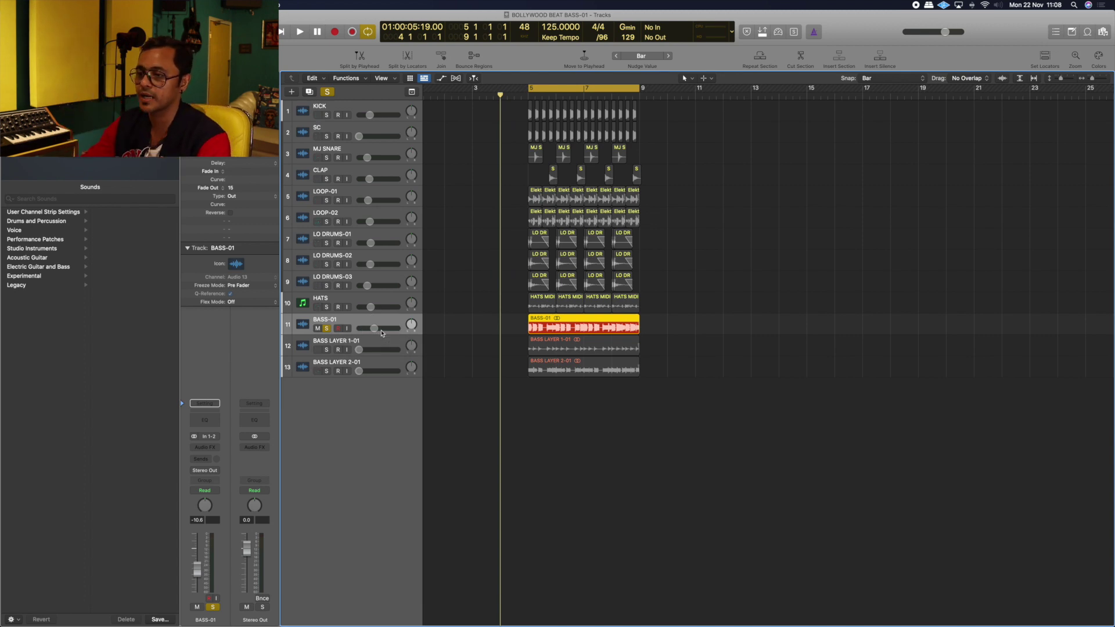
key("space")
left_click_drag(380, 329, 378, 329)
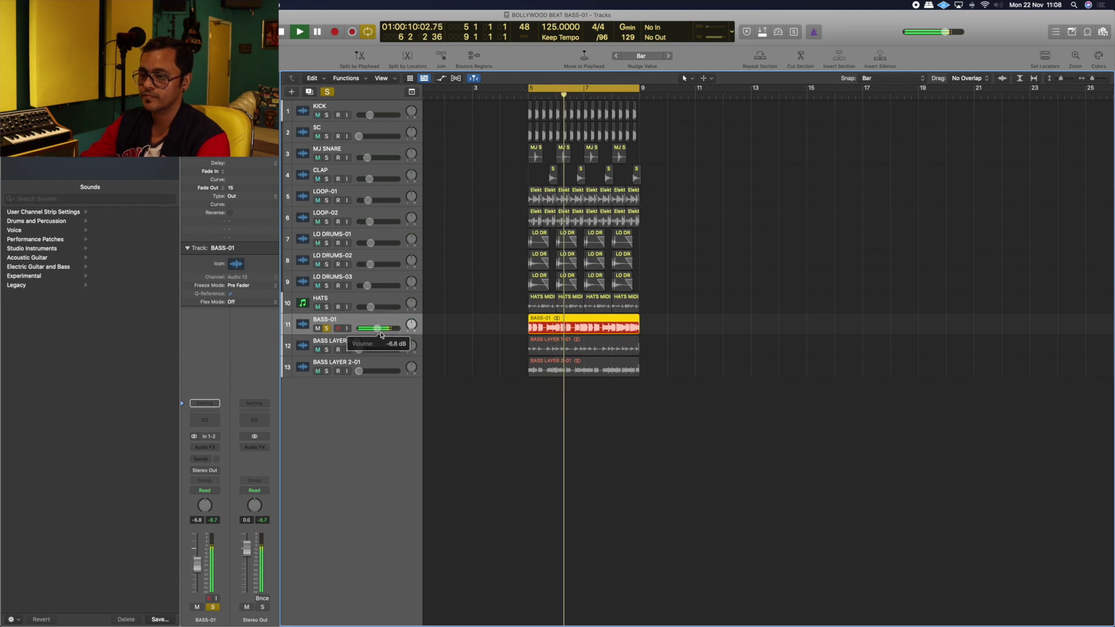
Shape BASS-01 with a Channel EQ: -7.7 dB at 64 Hz, -4.8 dB at 116 Hz and +4.5 dB at 286 Hz.
left_click_drag(580, 121, 643, 122)
left_click(439, 161)
left_click_drag(491, 227, 486, 265)
left_click_drag(564, 226, 517, 234)
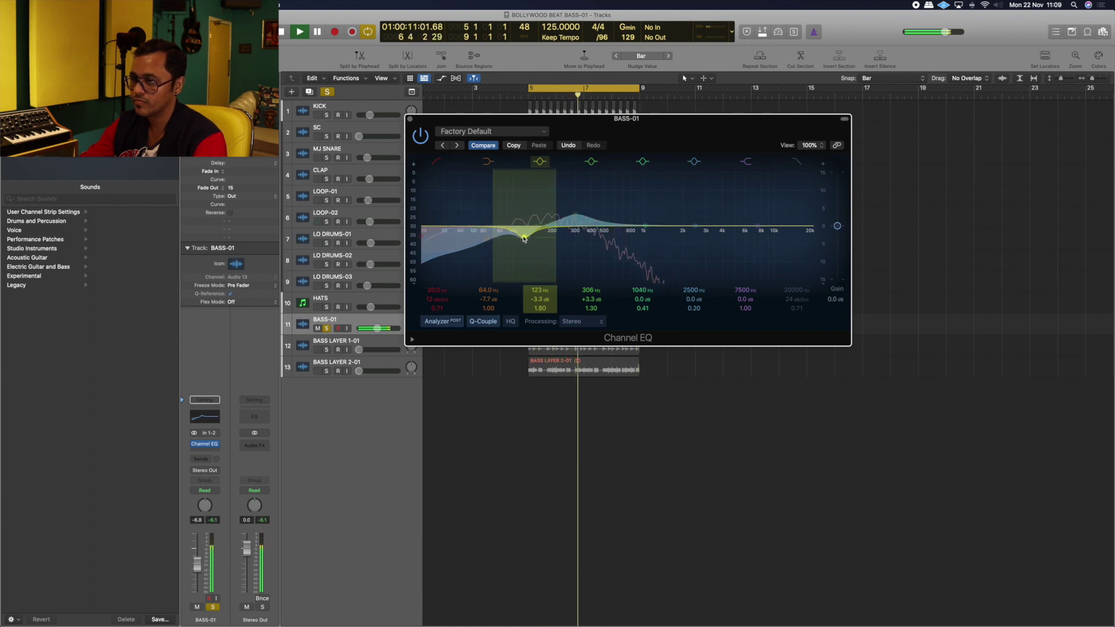
left_click_drag(521, 245, 568, 210)
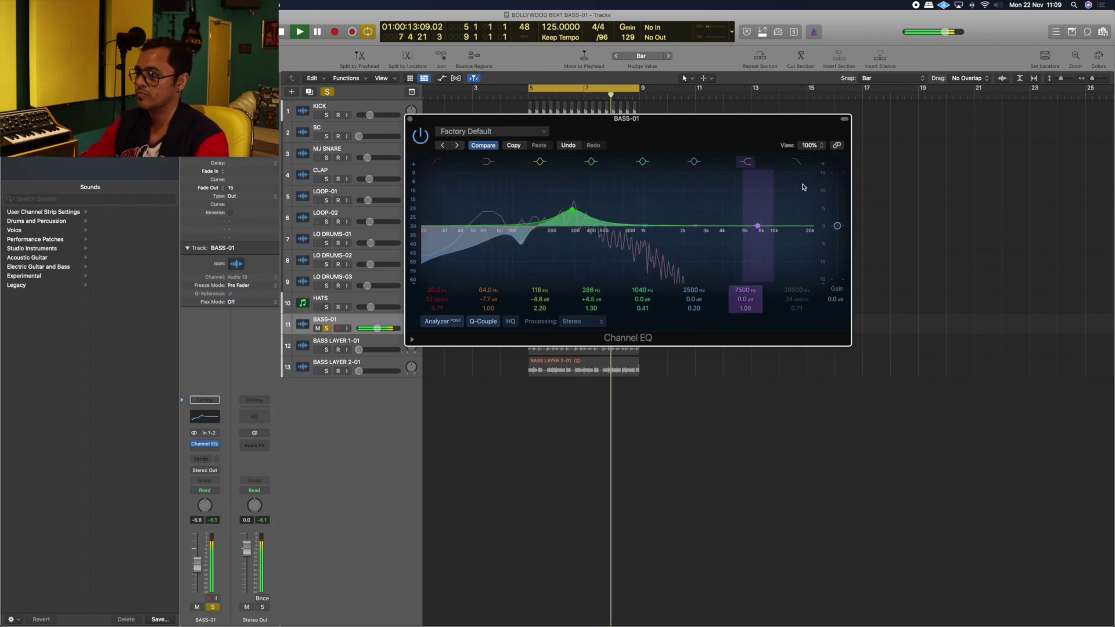
Cut 4.1 dB at about 1960 Hz in the BASS-01 EQ, close it and set the track volume to -7.0 dB.
mouse_move(694, 225)
left_mouse_down()
mouse_move(696, 260)
mouse_move(693, 243)
mouse_move(678, 243)
left_mouse_up()
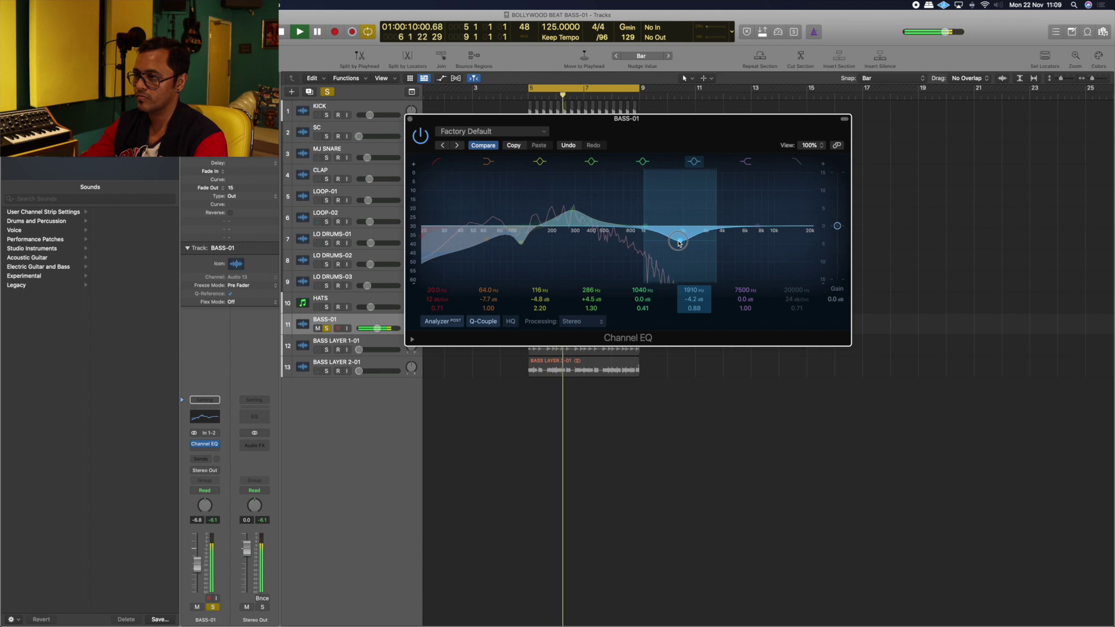
left_click_drag(677, 243, 682, 241)
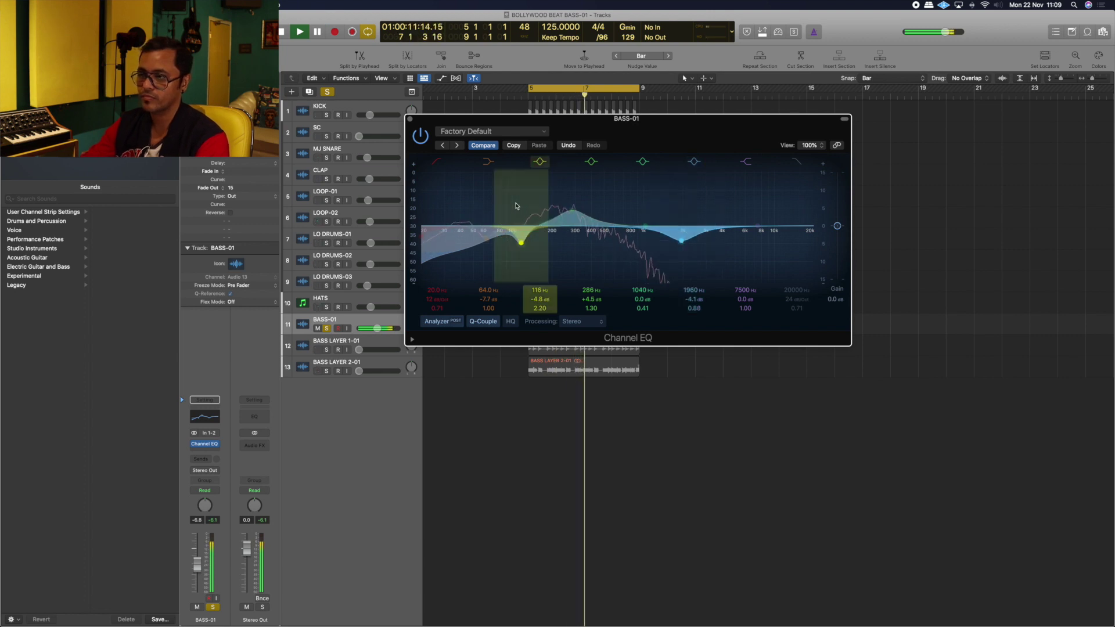
left_click(411, 119)
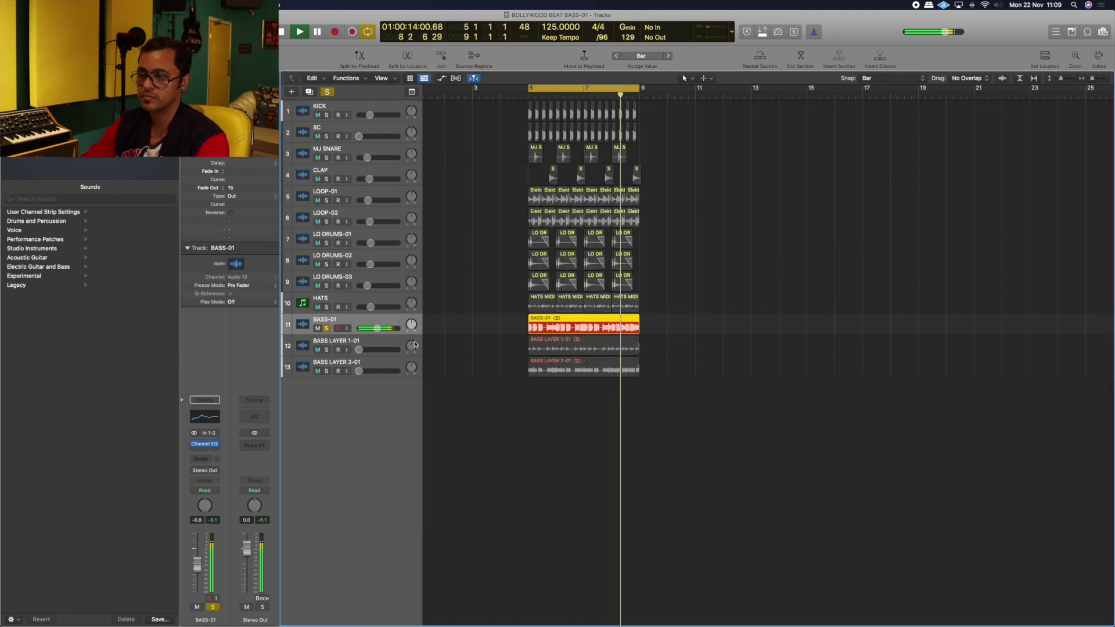
left_click_drag(383, 331, 377, 329)
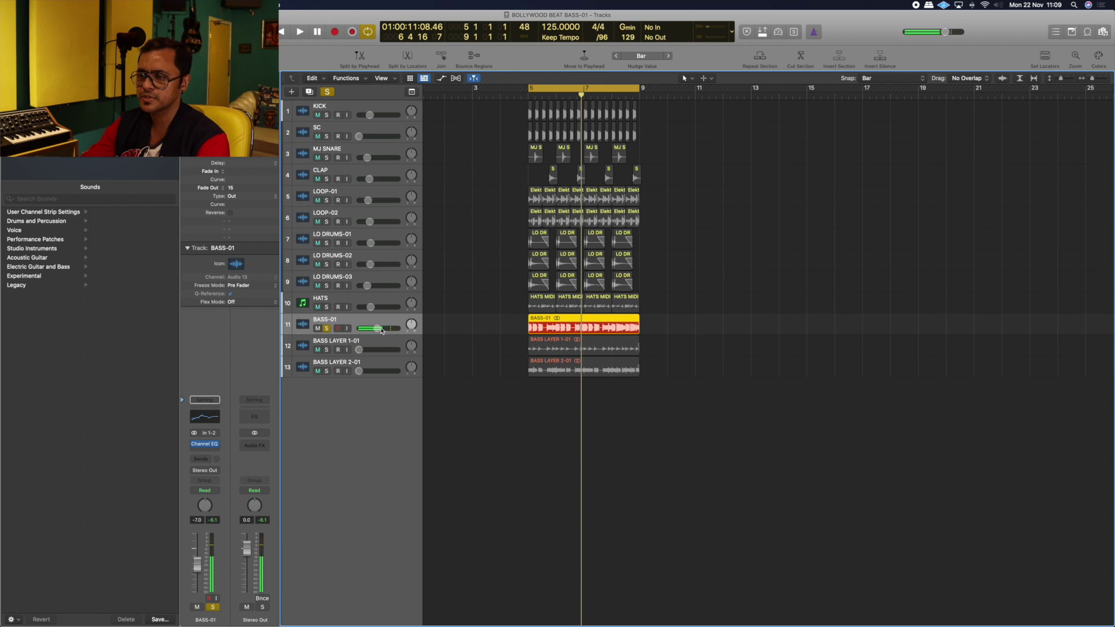
Solo only the BASS LAYER 1-01 track, play it and set its volume to -7.2 dB.
left_click(385, 344)
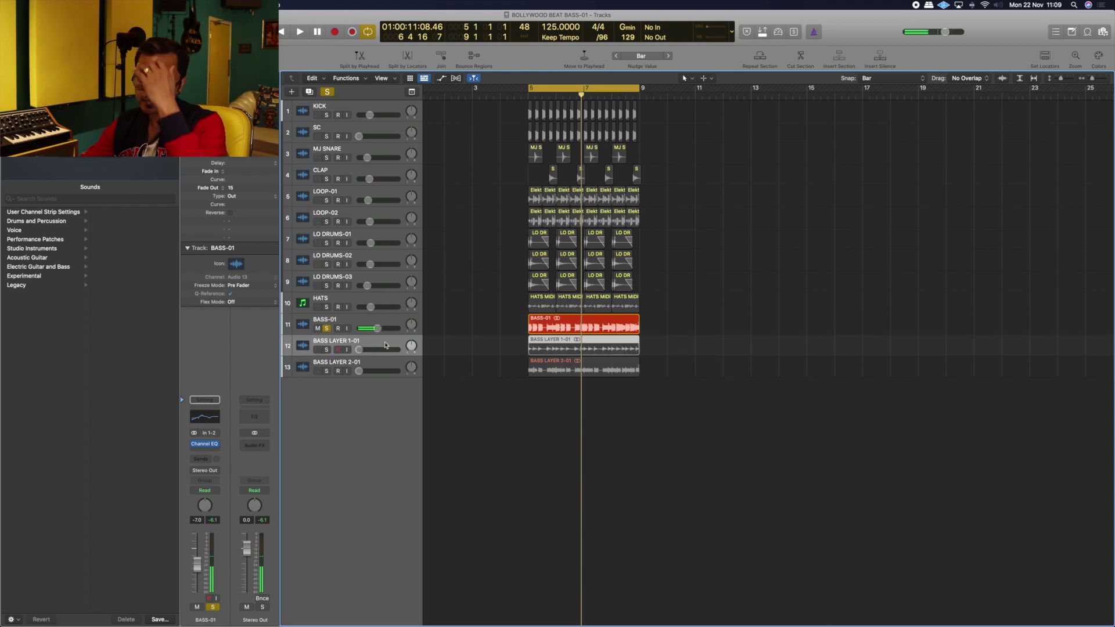
left_click(327, 351)
left_click(329, 330)
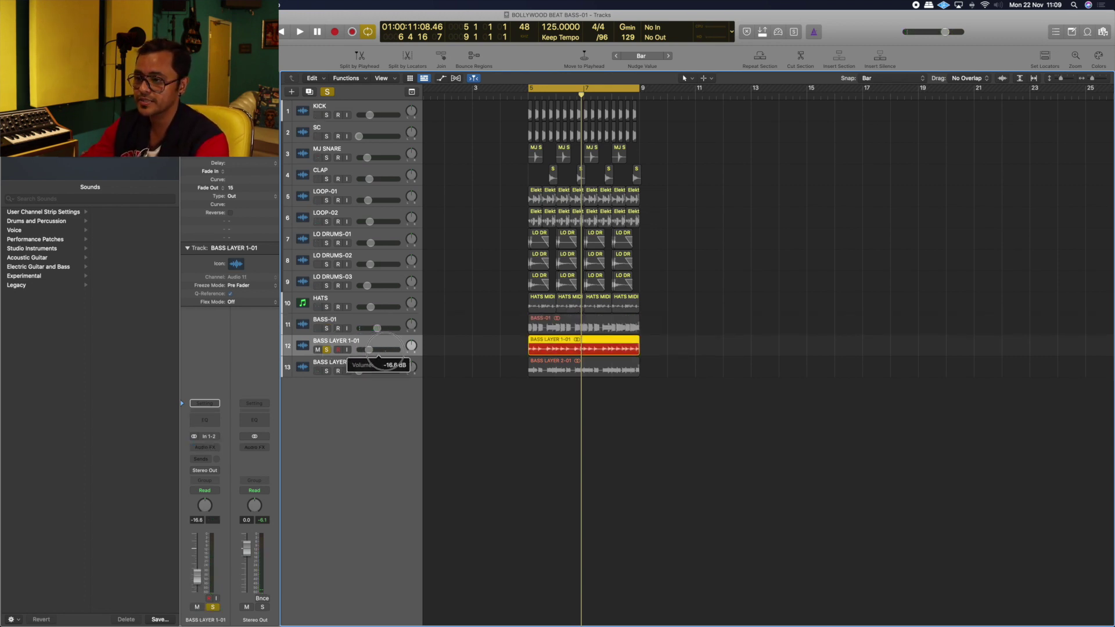
key("space")
left_click_drag(379, 351, 385, 350)
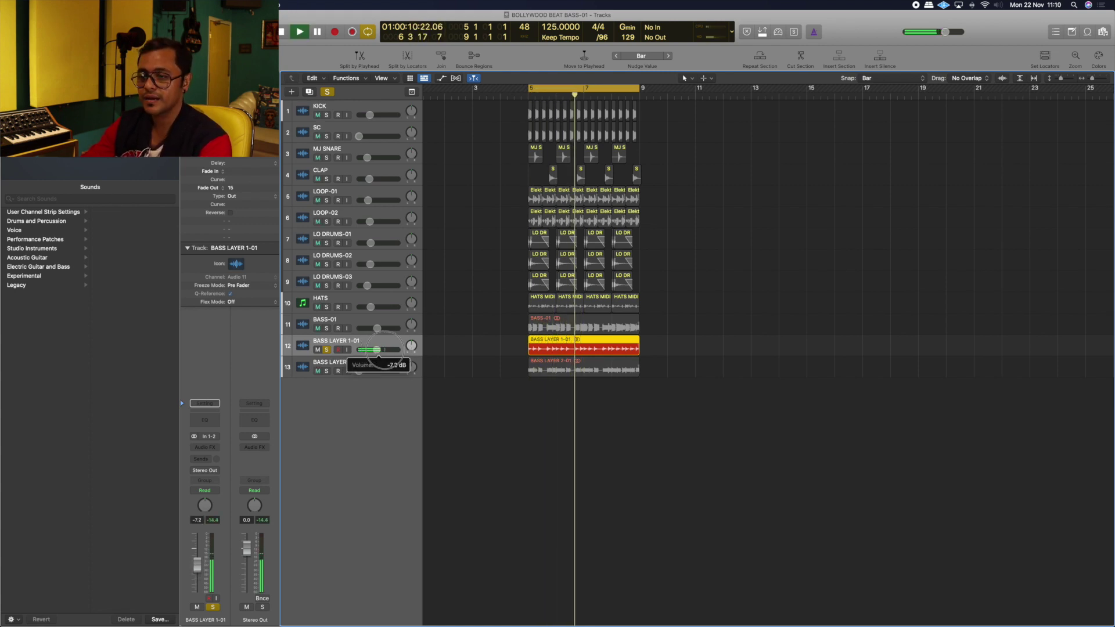
left_click(479, 352)
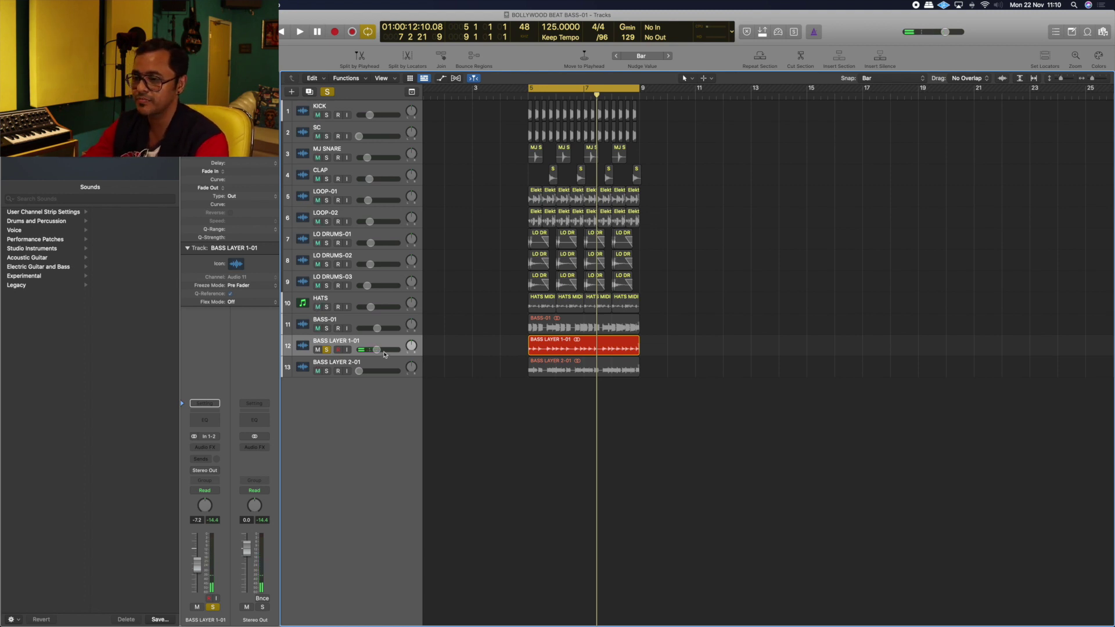
Play BASS-01 and BASS LAYER 1-01 soloed together, lowering BASS-01 slightly and setting BASS LAYER 1-01 to -7.6 dB.
left_click(327, 329)
key("space")
left_click_drag(375, 351, 378, 351)
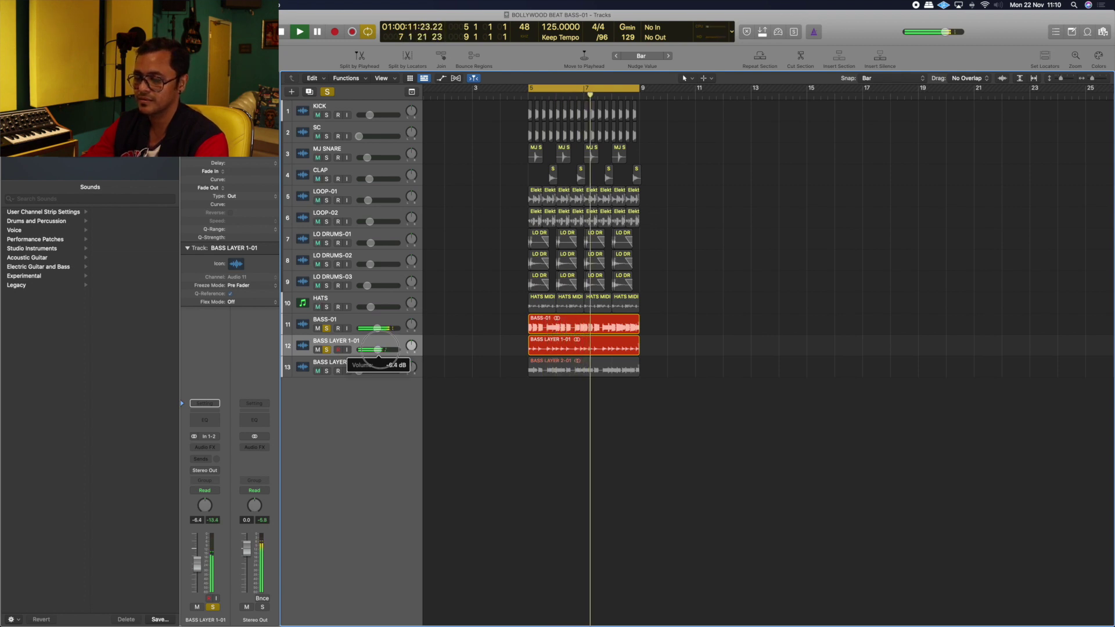
left_click_drag(378, 350, 379, 351)
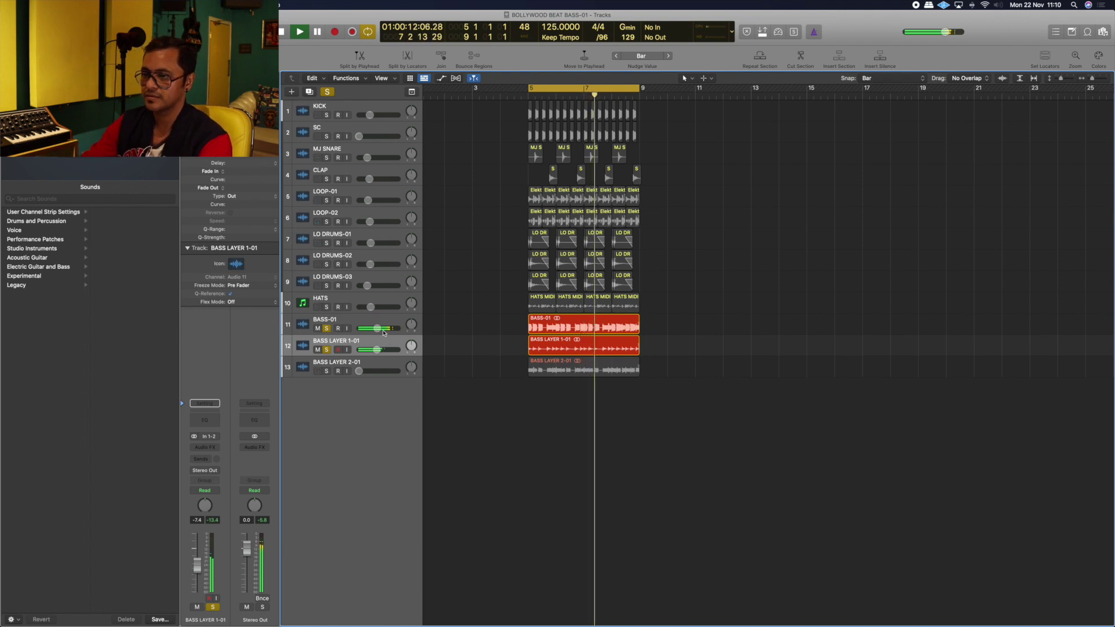
left_click_drag(379, 328, 375, 328)
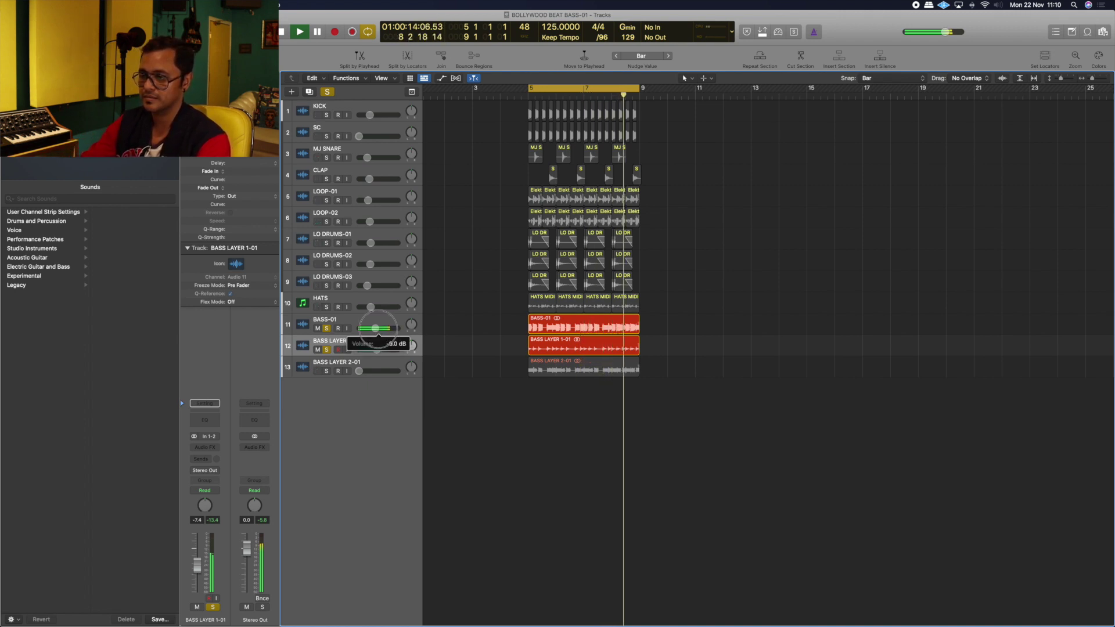
left_click_drag(380, 351, 378, 351)
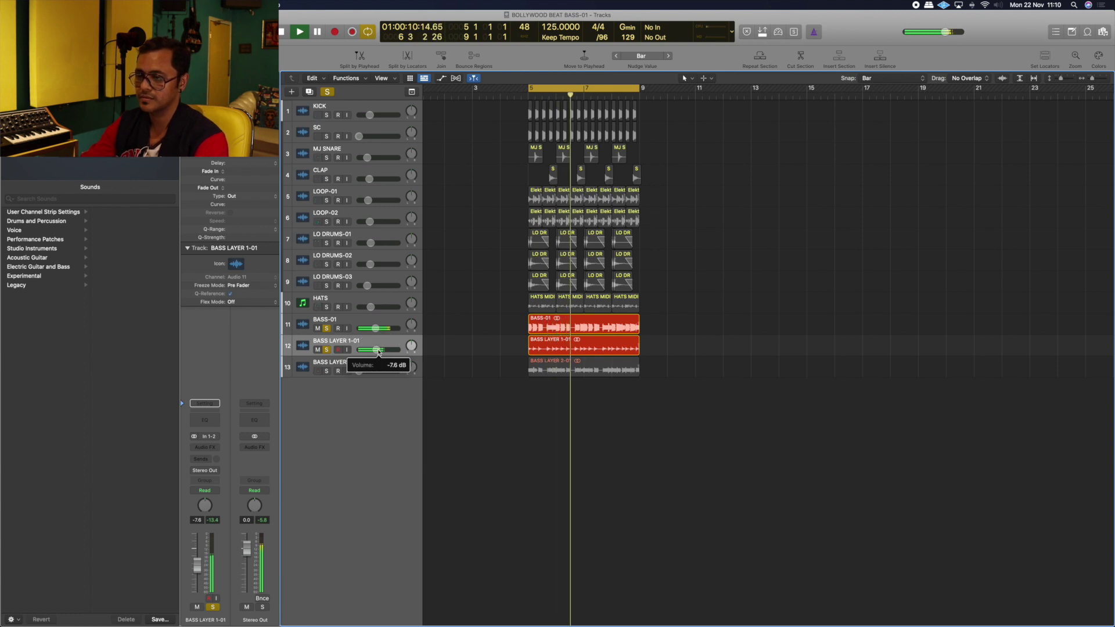
Solo only the BASS LAYER 2-01 track and set its volume to -10.0 dB.
left_click(328, 372)
left_click(327, 350)
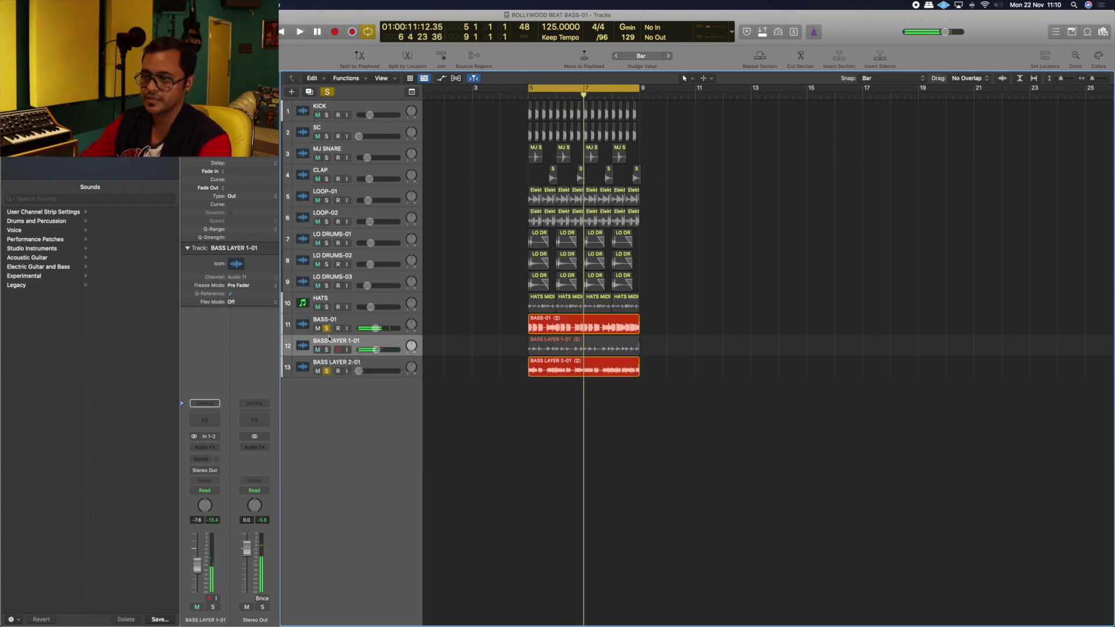
left_click(327, 328)
left_click(359, 372)
left_click_drag(360, 372, 376, 370)
Add a Channel EQ to BASS LAYER 2-01, boost about 2460 Hz by 4.0 dB during playback and close the EQ.
left_click(202, 423)
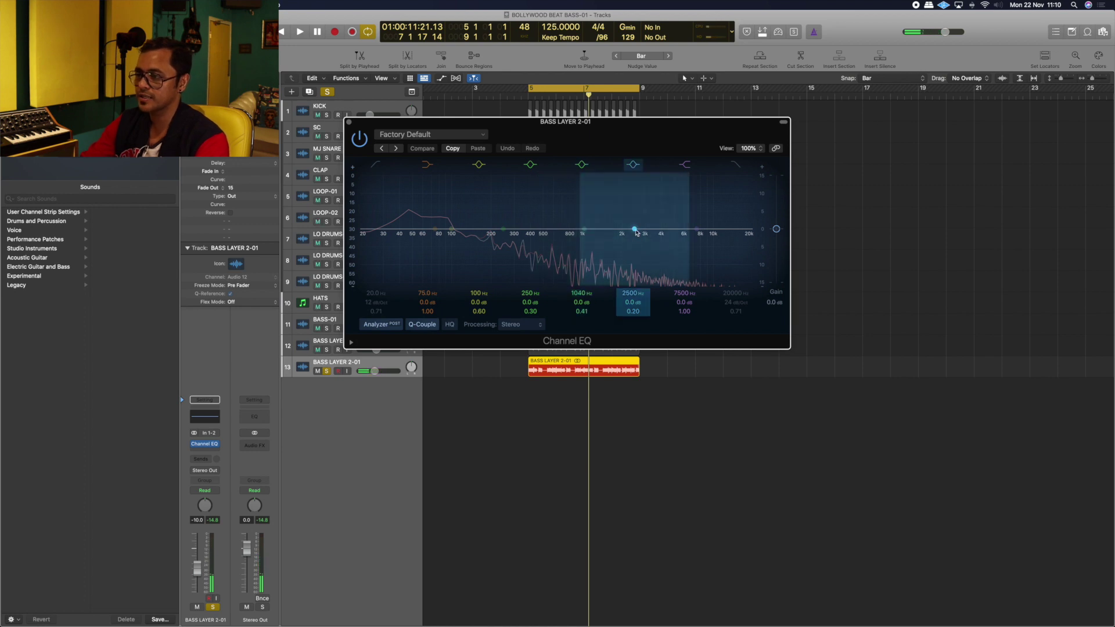
mouse_move(636, 229)
left_mouse_down()
mouse_move(637, 216)
mouse_move(586, 210)
mouse_move(634, 215)
left_mouse_up()
key("space")
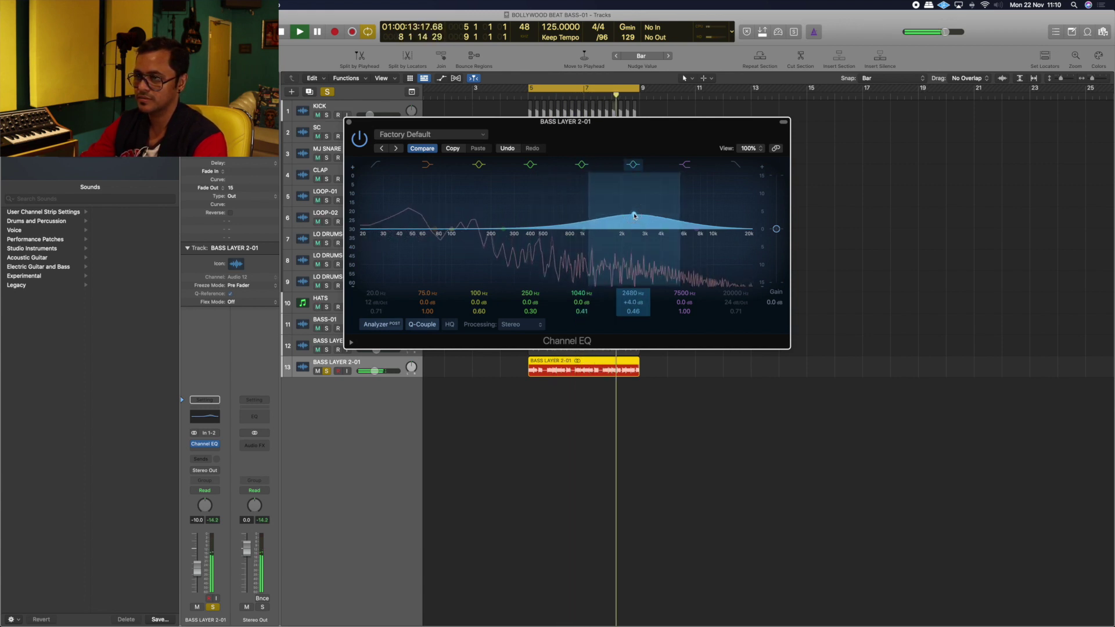
left_click(349, 122)
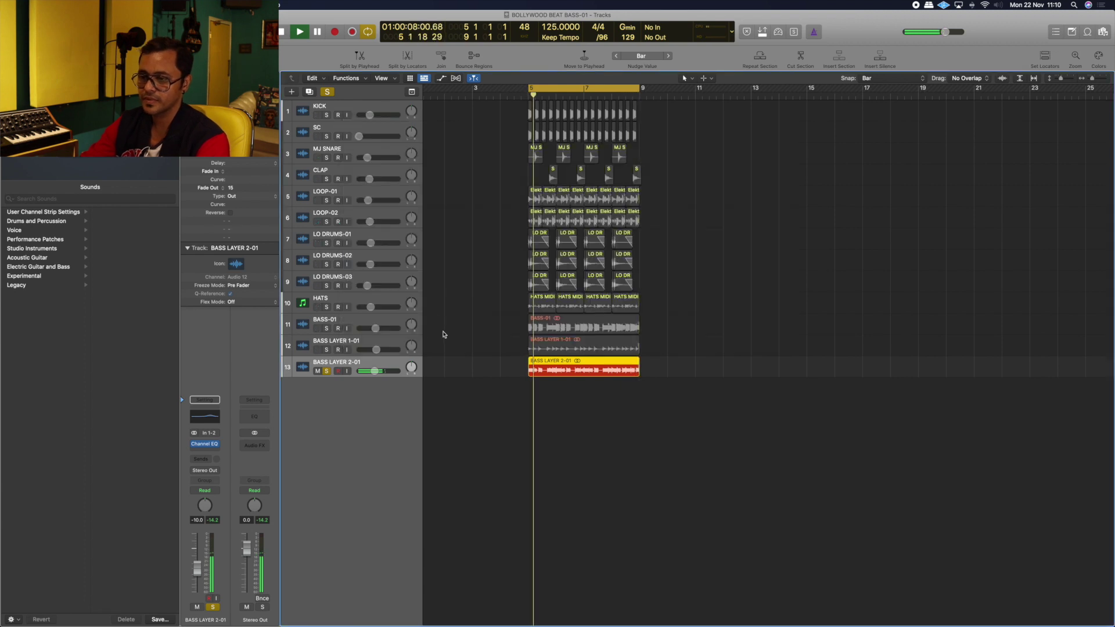
Add a ChromaVerb reverb to BASS LAYER 2-01 and load its Tight Synth Reflection preset.
left_click(216, 452)
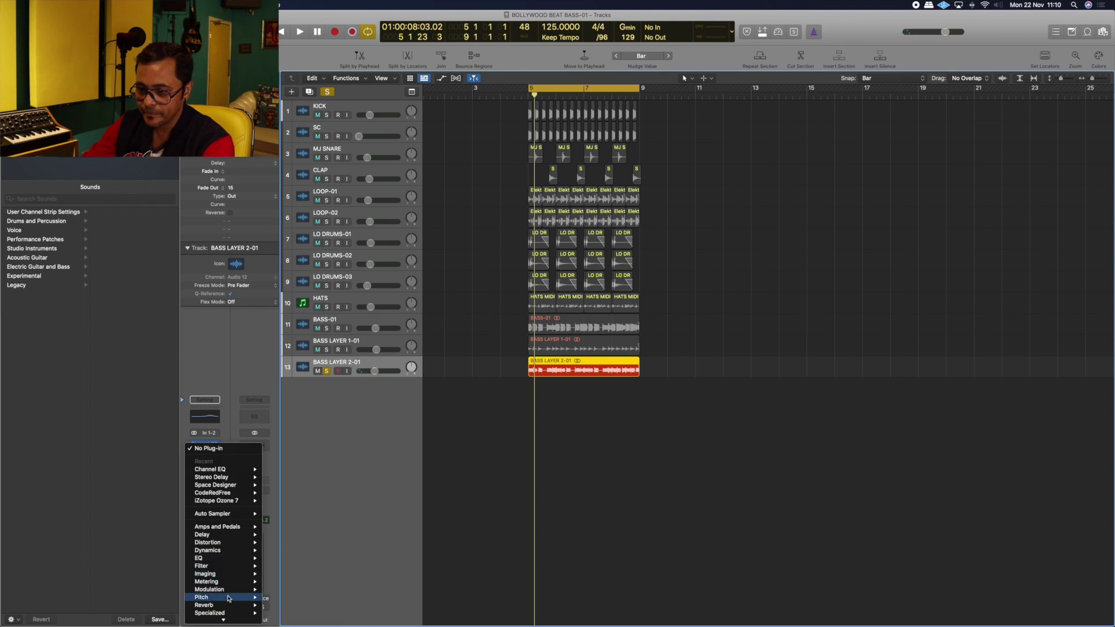
mouse_move(230, 607)
left_click(356, 596)
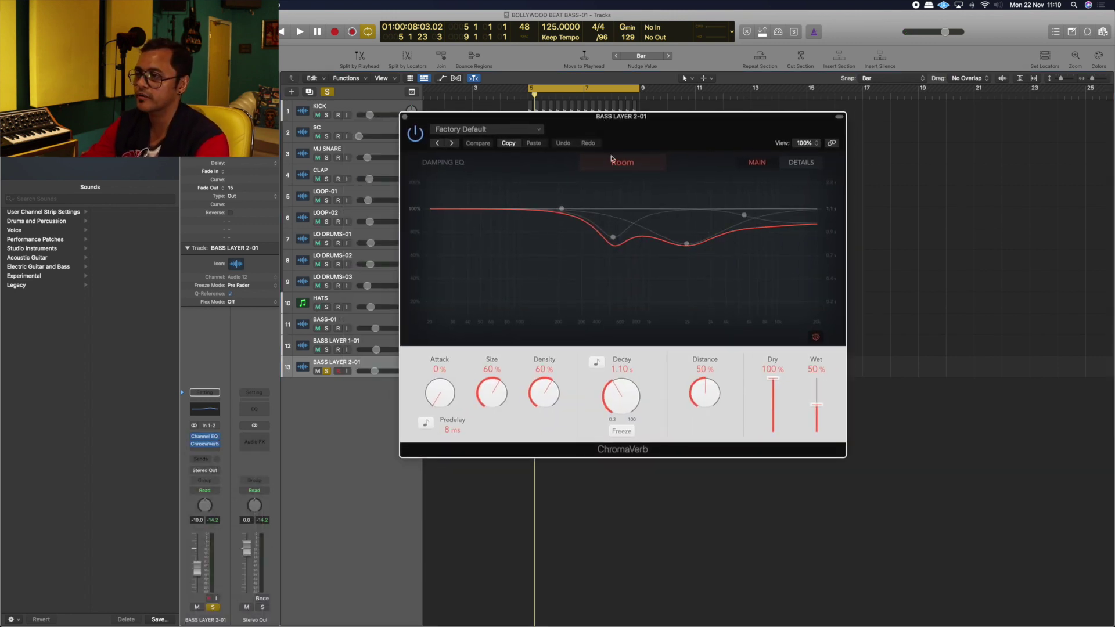
left_click(620, 163)
left_click(501, 152)
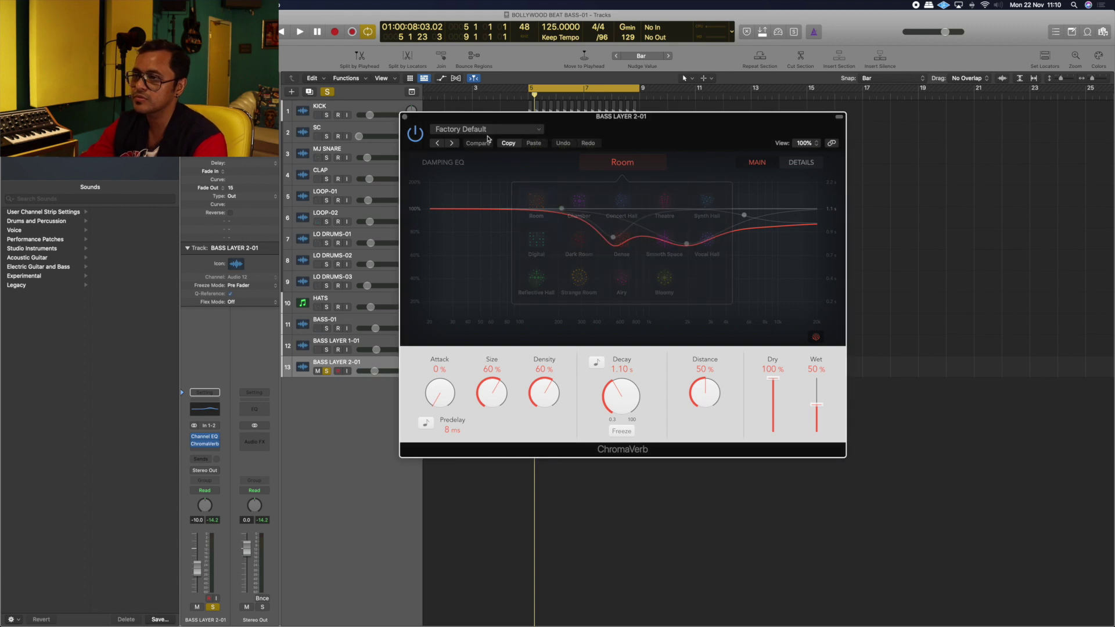
left_click(487, 129)
mouse_move(509, 353)
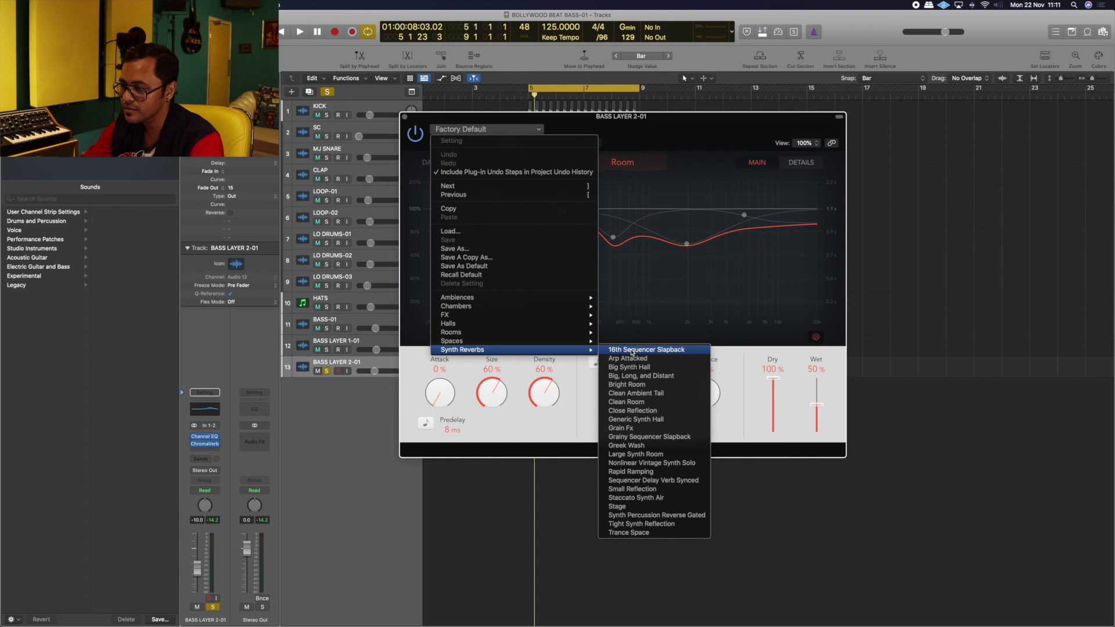
left_click(641, 524)
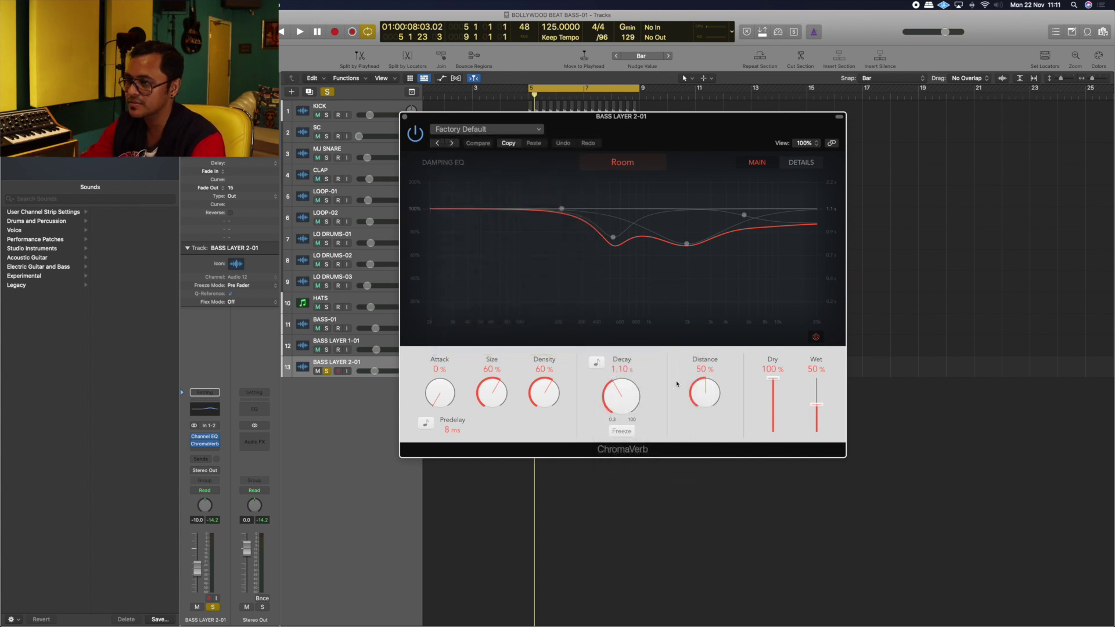
Set the ChromaVerb wet level to 27% while playing BASS LAYER 2-01, and close the reverb window.
key("space")
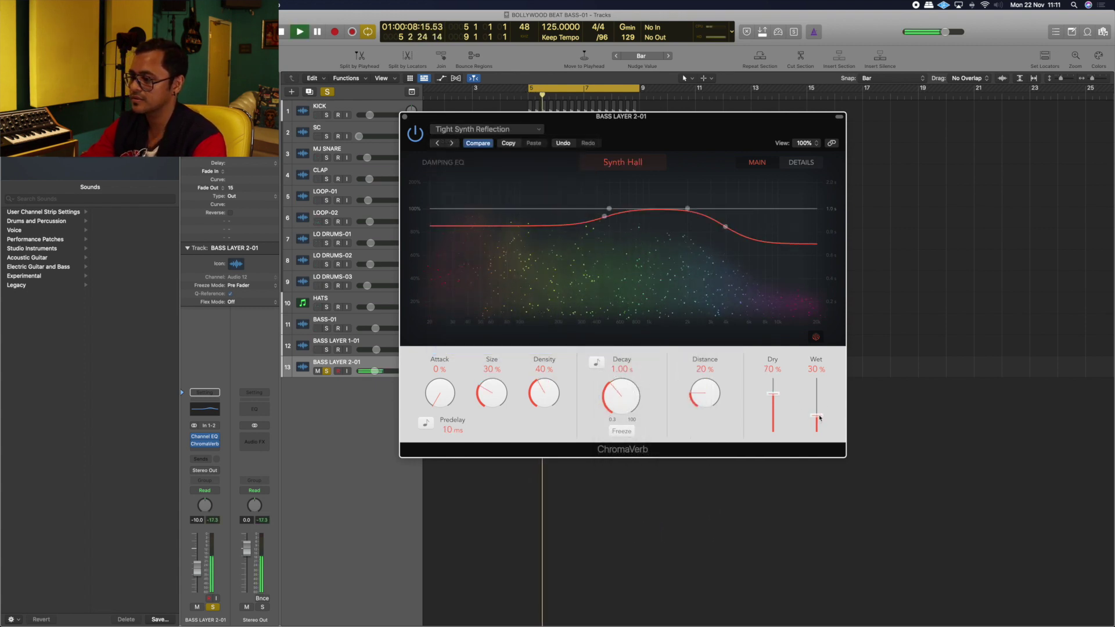
left_click_drag(817, 416, 820, 419)
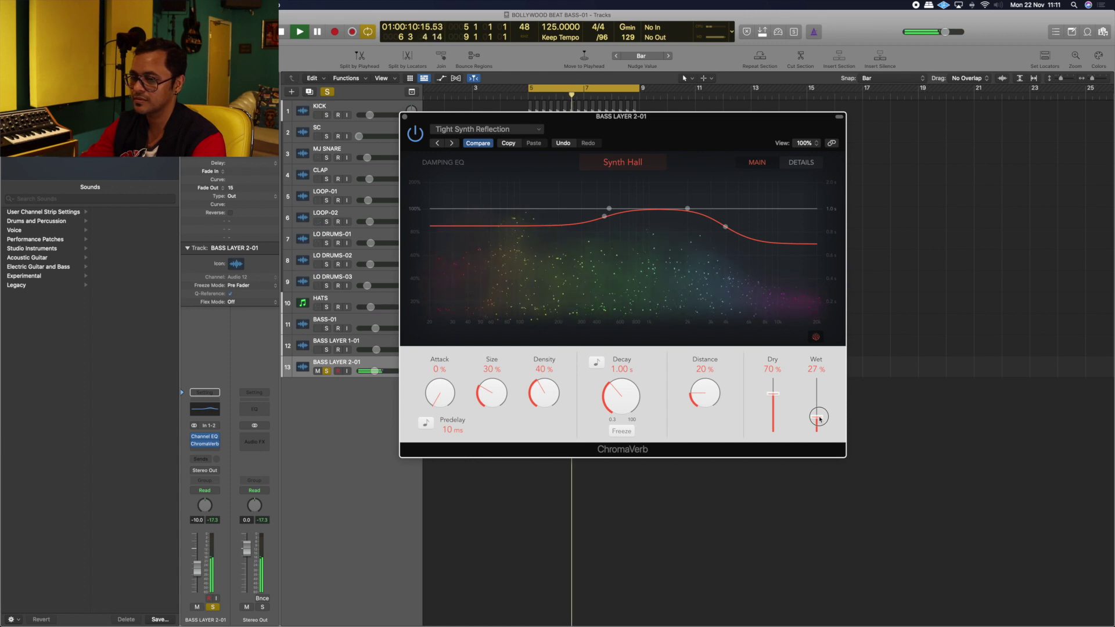
key("space")
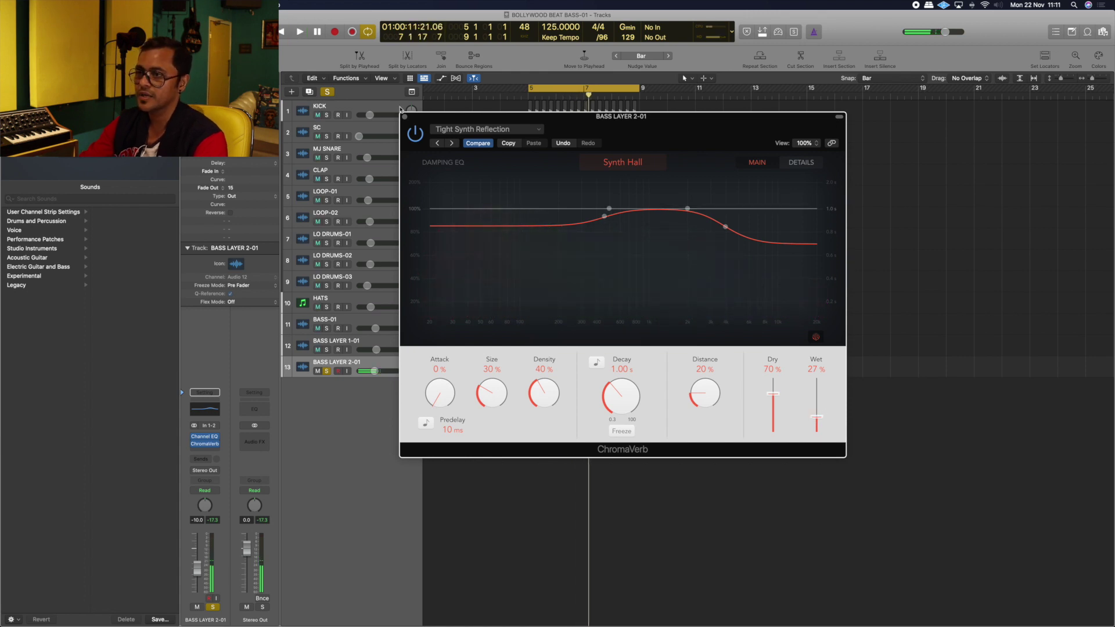
left_click(406, 117)
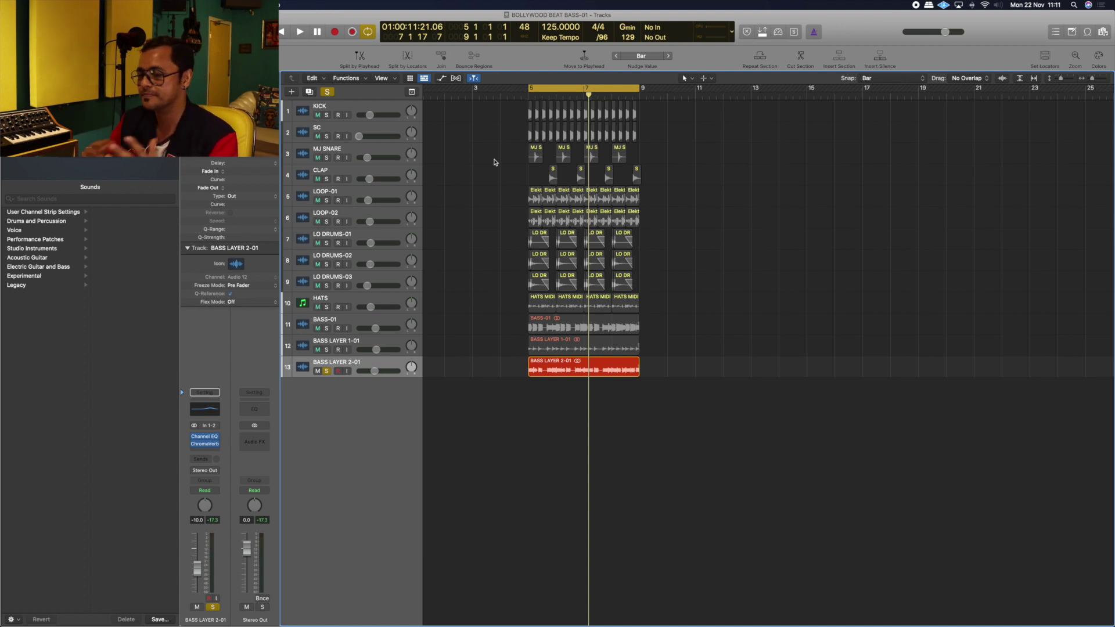
Solo BASS-01 and BASS LAYER 1-01 together with BASS LAYER 2-01, set BASS LAYER 2-01's volume to -6.4 dB and play them.
left_click(327, 350)
left_click(326, 328)
left_click_drag(370, 372, 378, 371)
scroll(373, 374, "right", 1)
key("space")
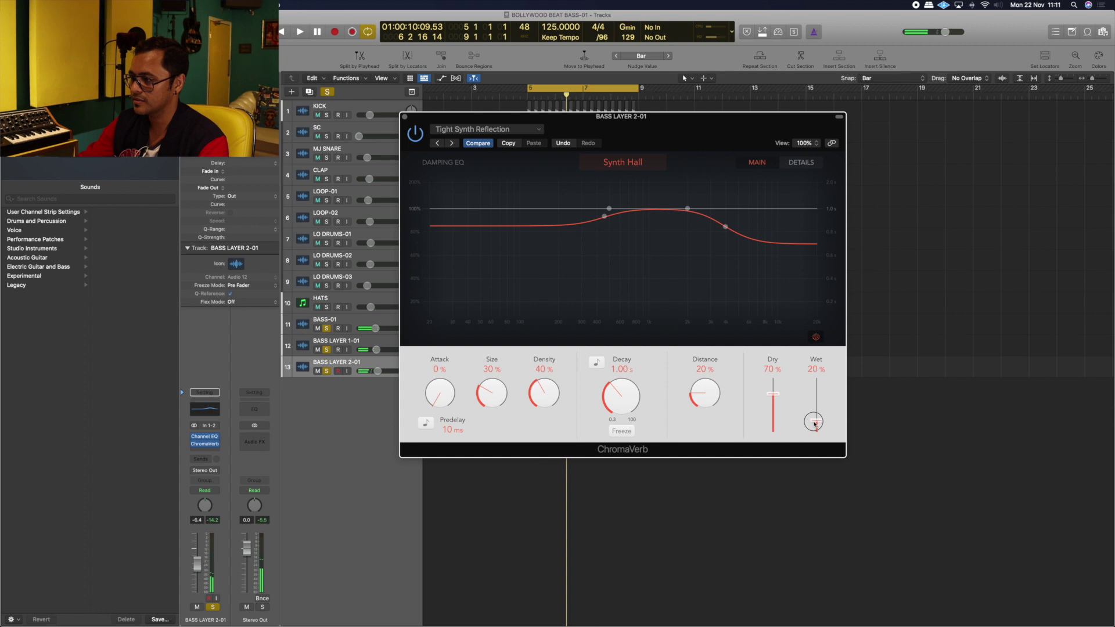
Set the ChromaVerb wet level on BASS LAYER 2-01 to 12%, close the reverb and set the track's volume to -6.2 dB.
key("space")
left_click_drag(818, 427, 816, 427)
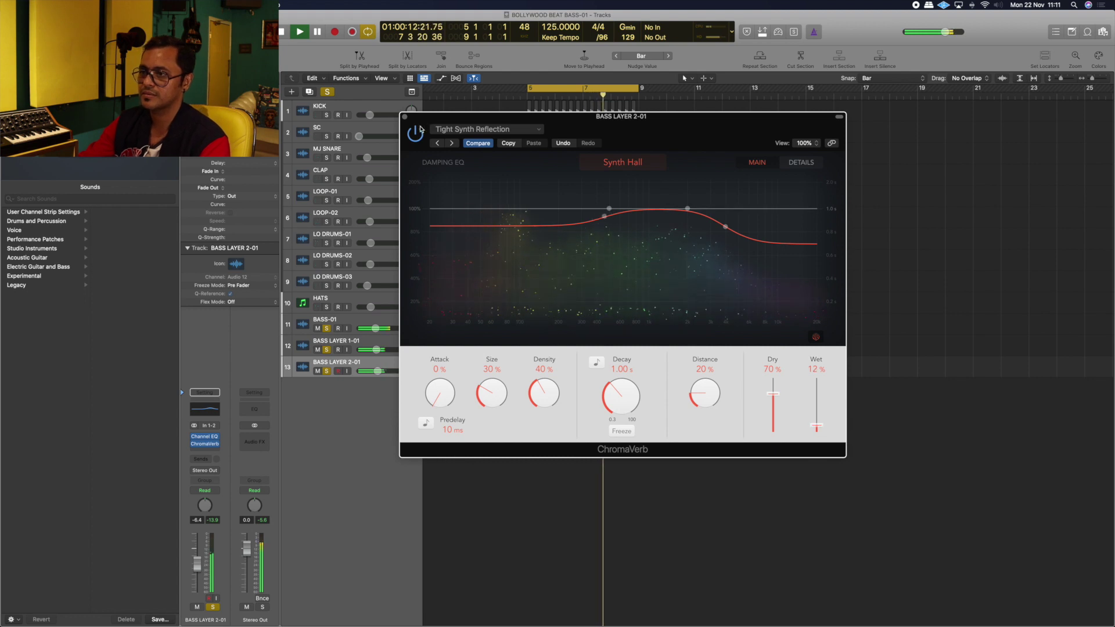
left_click(405, 117)
left_click_drag(376, 371, 377, 372)
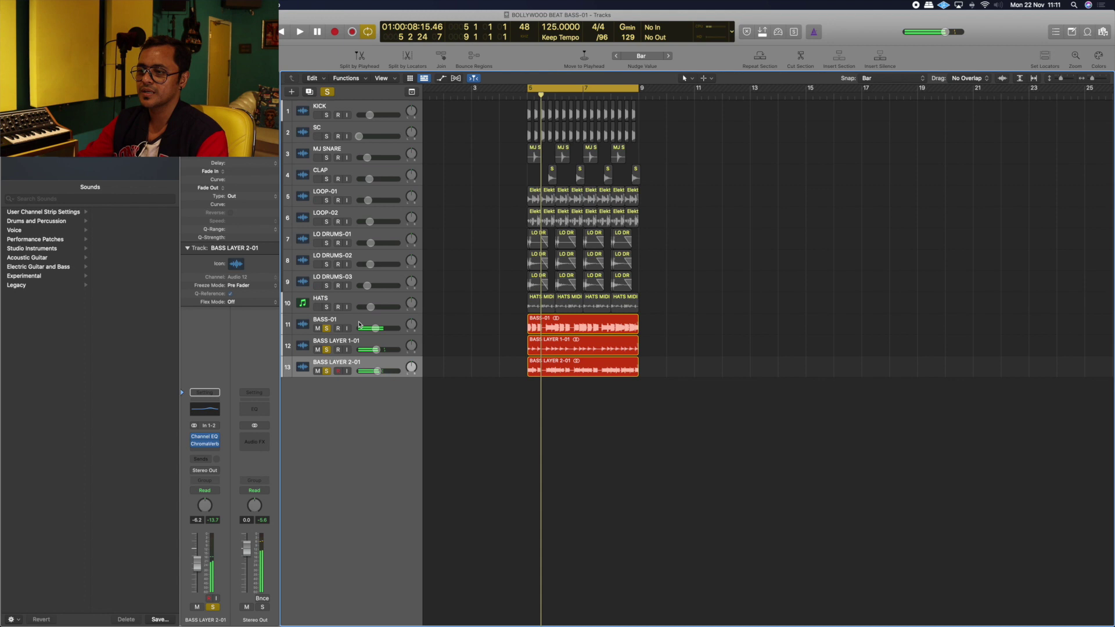
Unsolo the three bass tracks and adjust their volumes together during full playback, bringing BASS LAYER 2-01 to -7.4 dB.
left_click(359, 325, "shift")
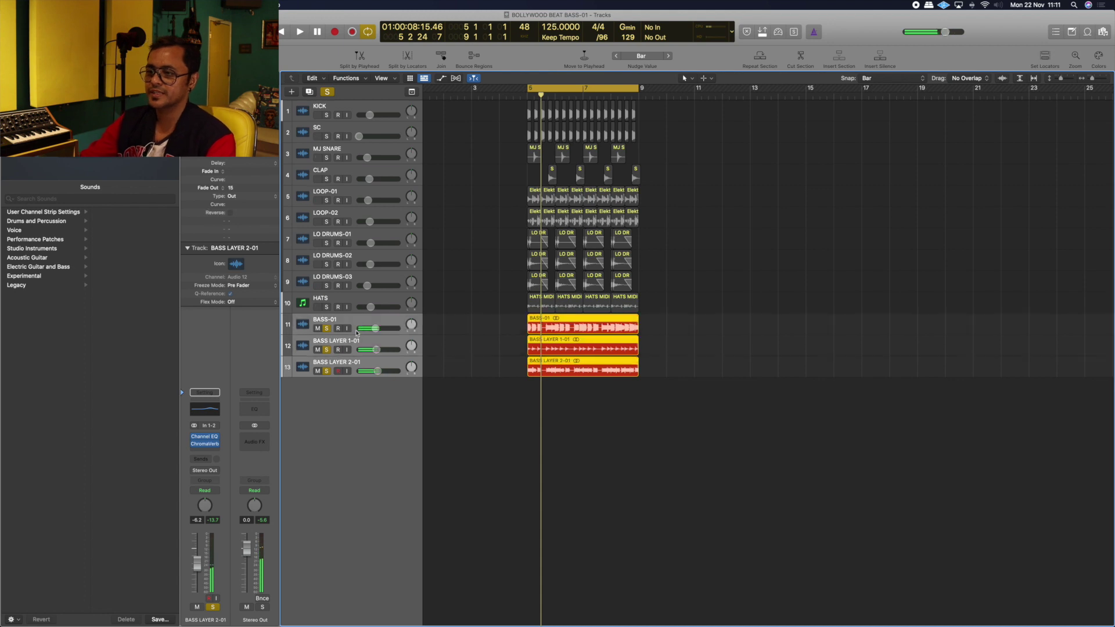
left_click(327, 328)
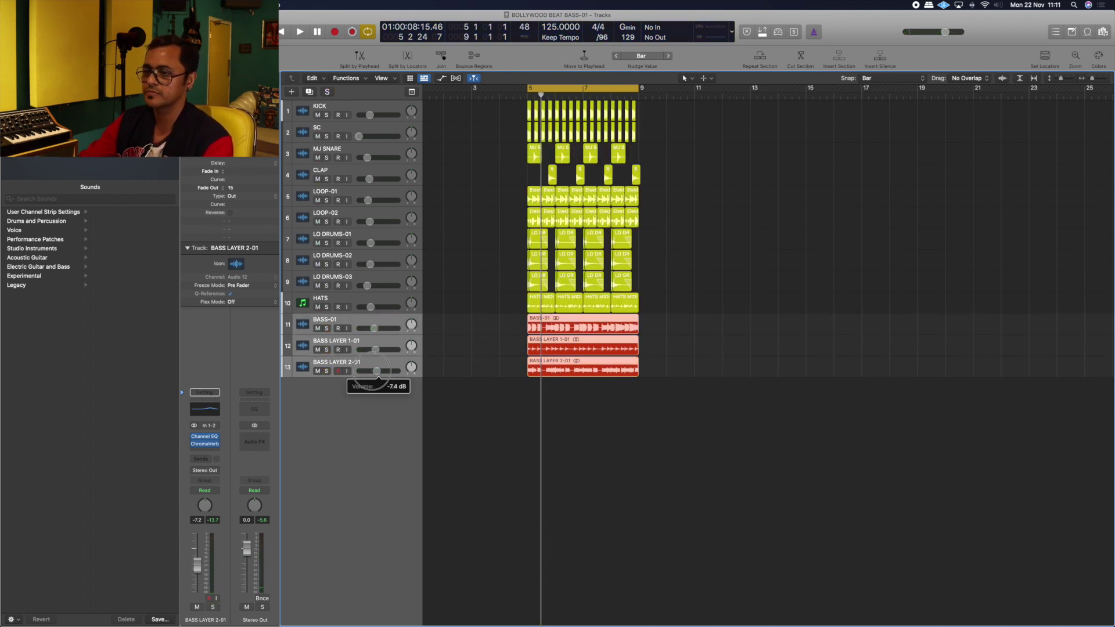
key("space")
left_click_drag(369, 373, 375, 372)
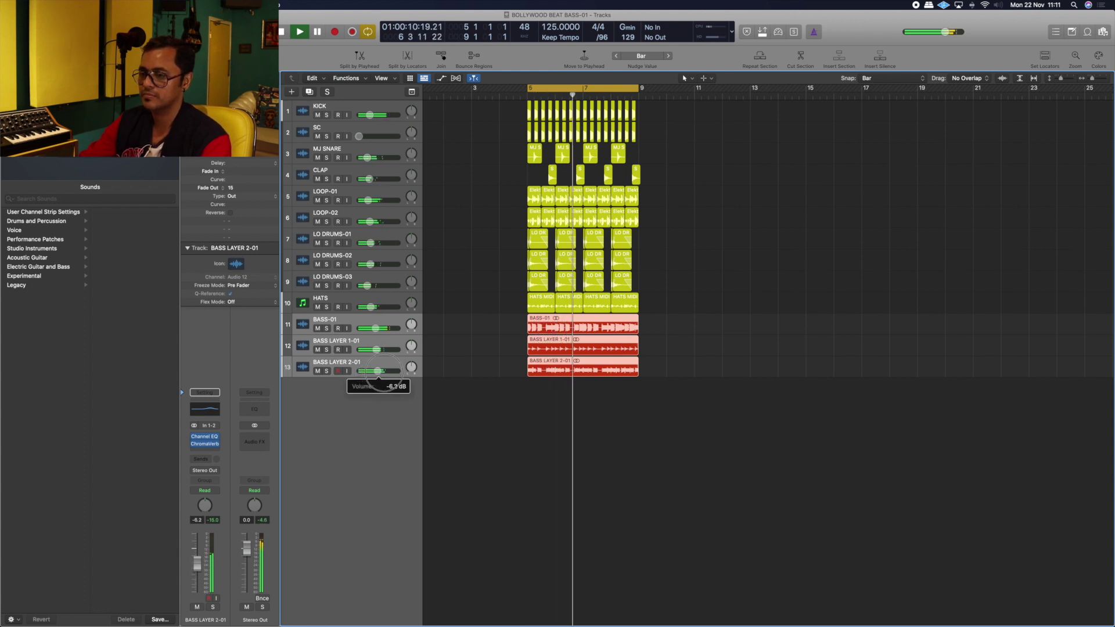
left_click_drag(382, 373, 380, 372)
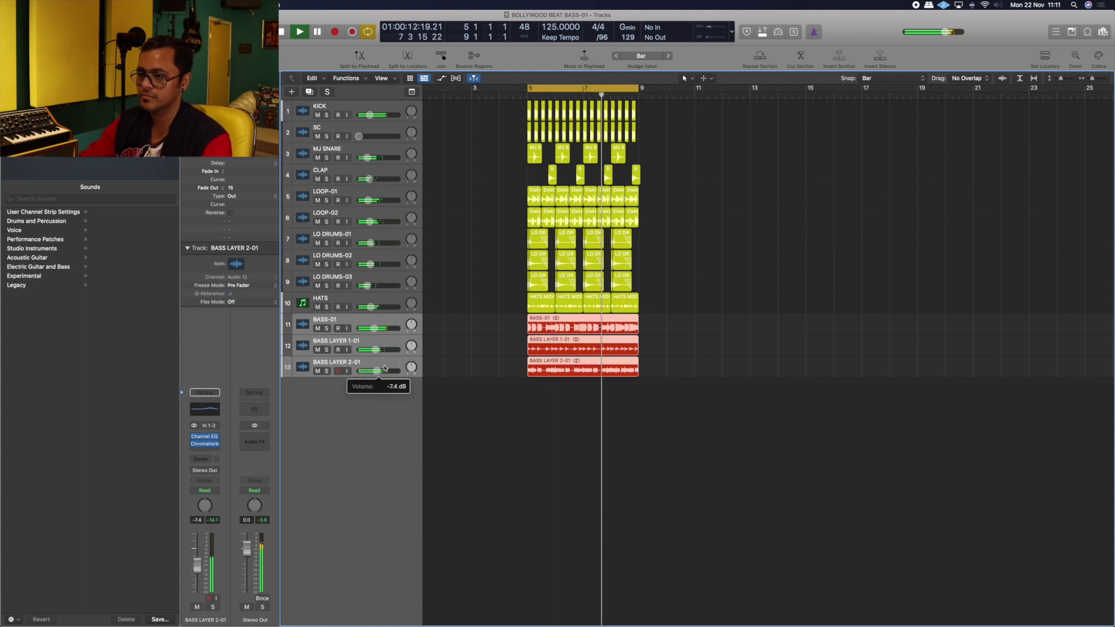
Raise the volumes of tracks MJ SNARE through HATS together, bringing HATS to -11.8 dB, and raise the KICK volume slightly.
left_click(380, 299)
left_click(383, 151, "shift")
left_click_drag(371, 157, 374, 157)
left_click_drag(372, 115, 375, 116)
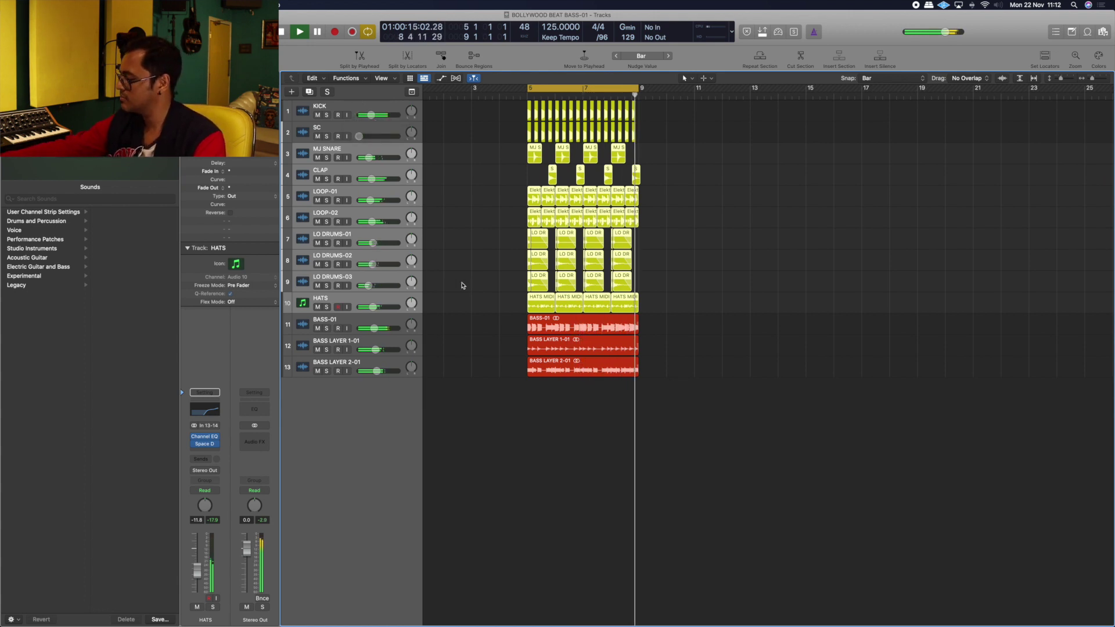
Readjust the three bass track volumes against the drums, with BASS-01 at -13.0 dB.
left_click(373, 328)
left_click_drag(373, 329, 372, 329)
left_click_drag(377, 370, 378, 371)
left_click(431, 349)
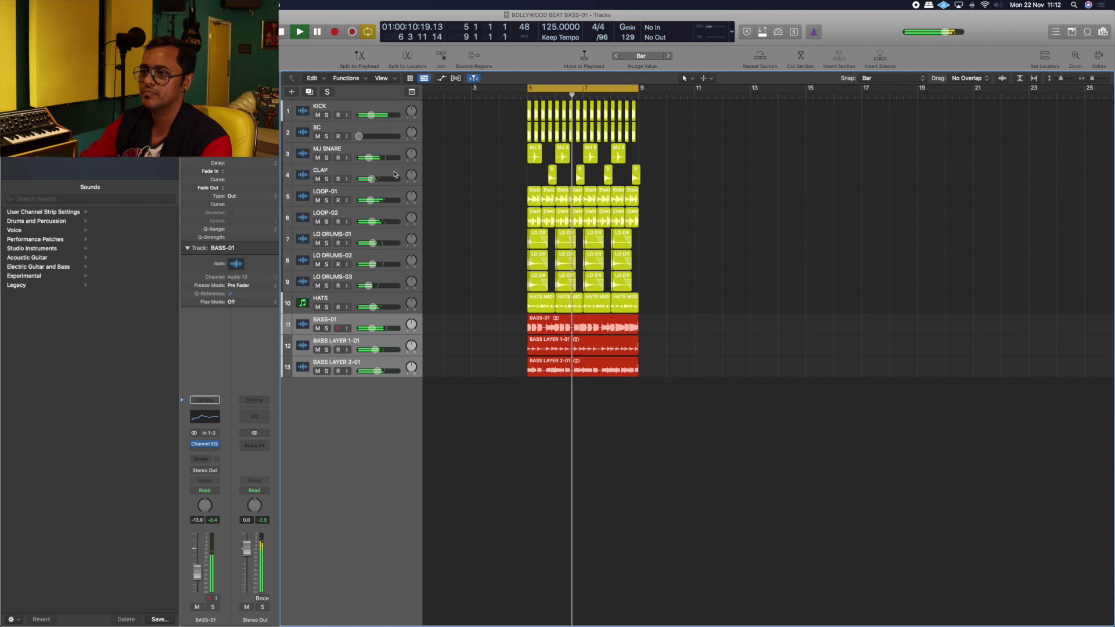
Select tracks SC through HATS and lower their volumes together, bringing HATS to -12.4 dB.
left_click(351, 128)
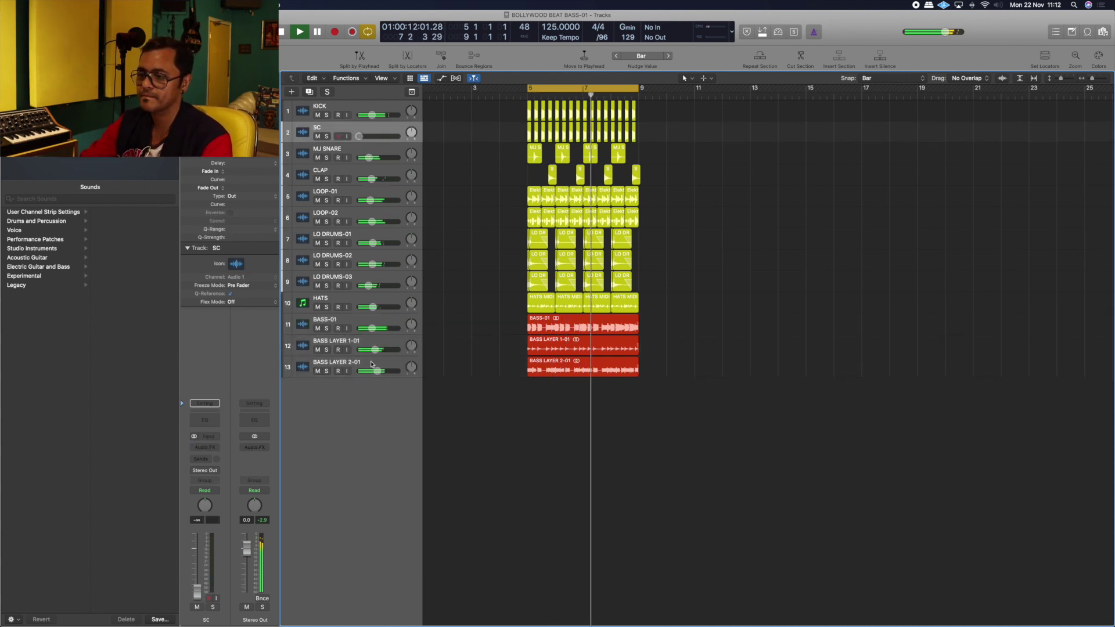
left_click(355, 301, "shift")
left_click(371, 307)
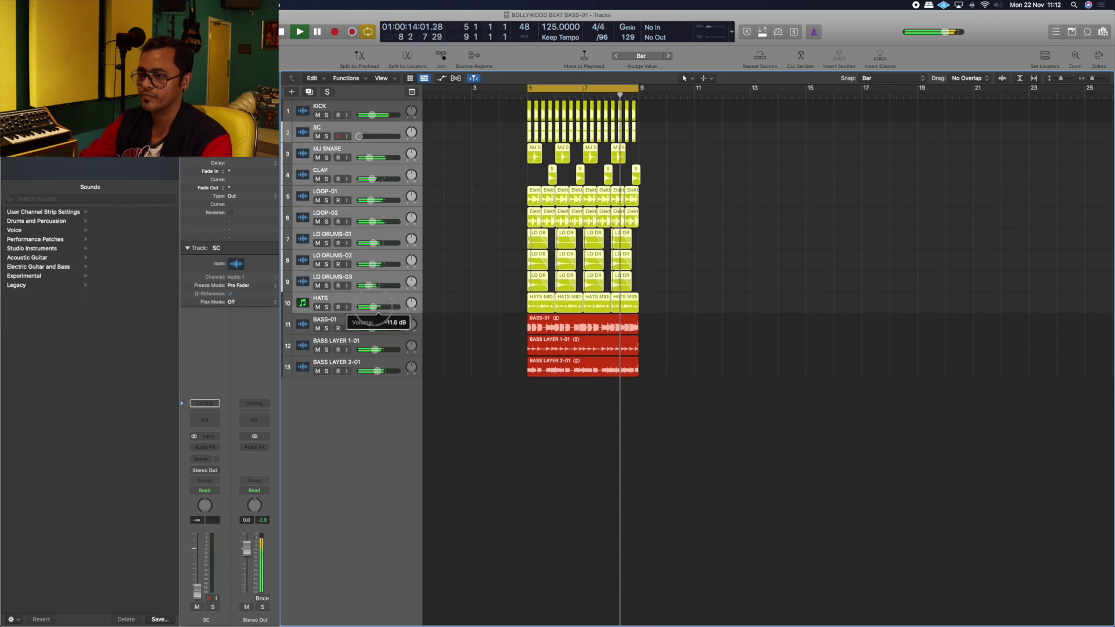
left_click_drag(371, 306, 372, 306)
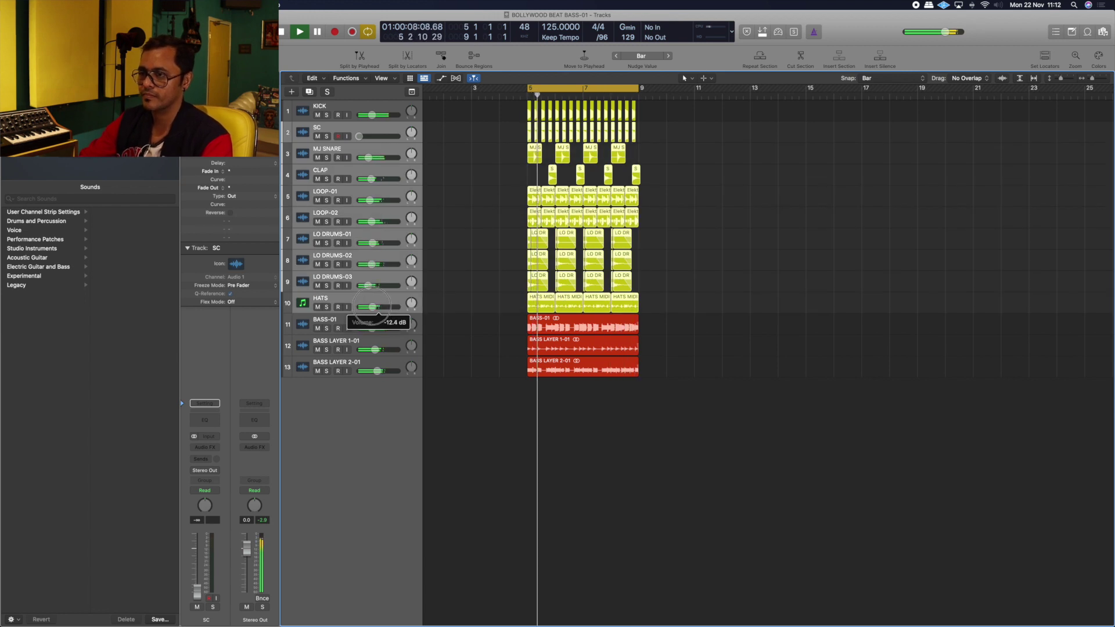
Set the KICK volume to -12.6 dB, and raise MJ SNARE through HATS together, with MJ SNARE at -16.2 dB.
left_click(372, 114)
left_click_drag(373, 114, 373, 114)
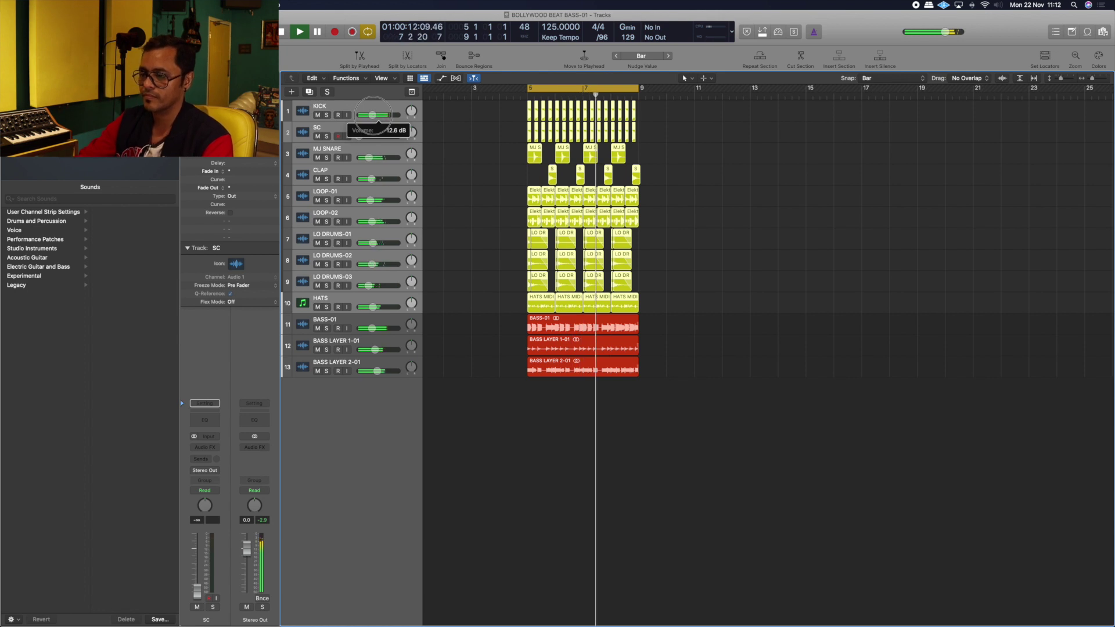
left_click(471, 205)
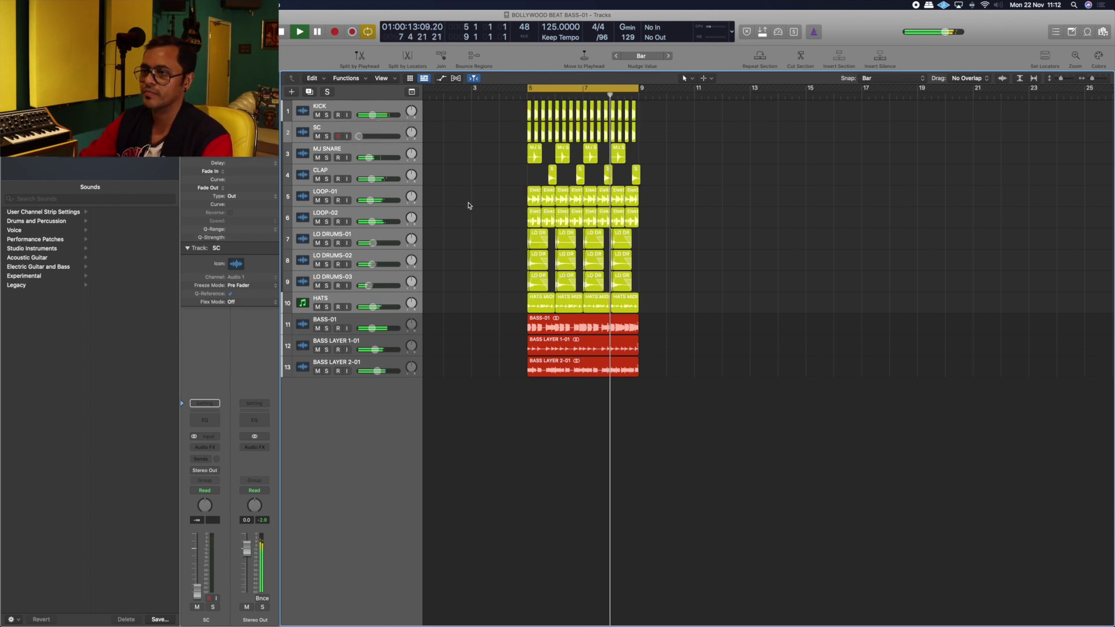
left_click(354, 152)
left_click(373, 307)
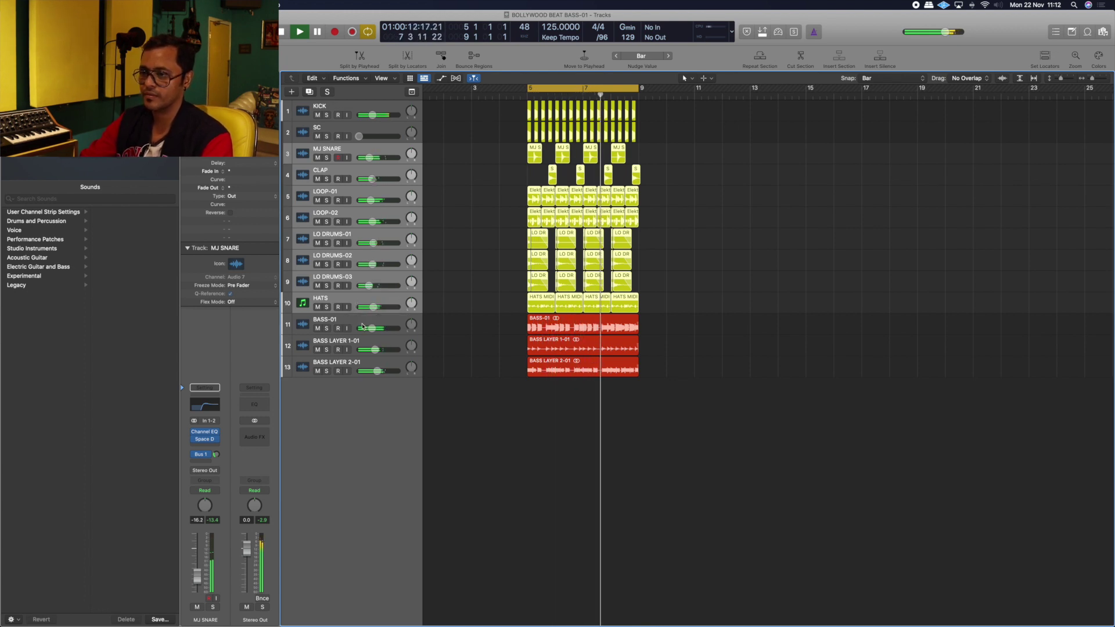
Raise the three bass tracks together, with BASS-01 at -12.2 dB, and set BASS LAYER 2-01 on its own to -5.8 dB.
left_click(361, 321)
left_click(373, 363, "shift")
left_click_drag(377, 371, 385, 373)
left_click(376, 363)
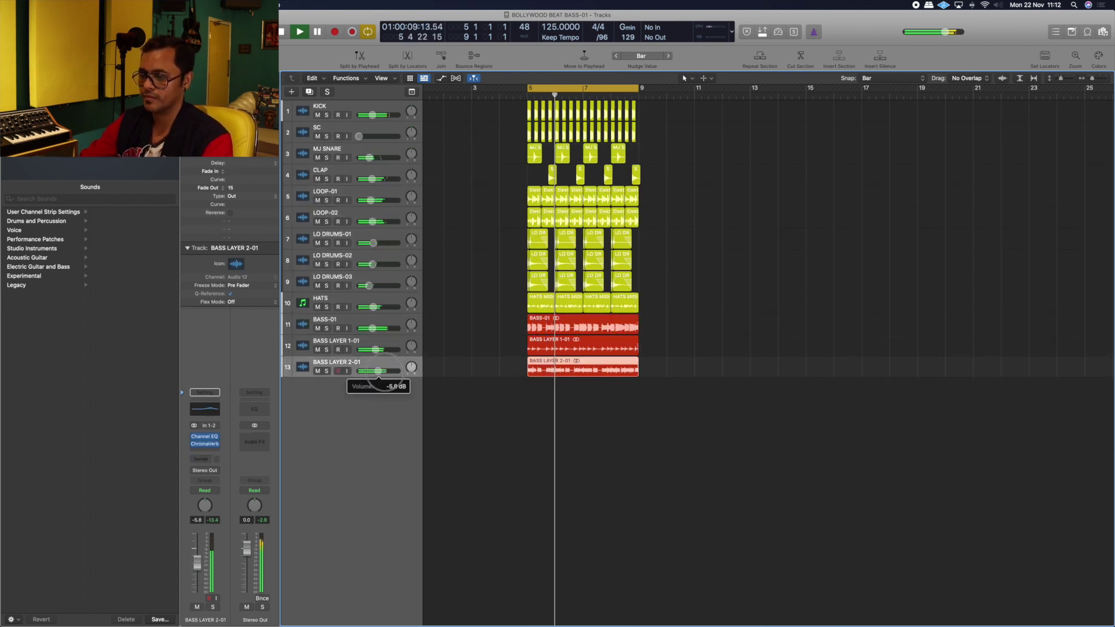
left_click(458, 371)
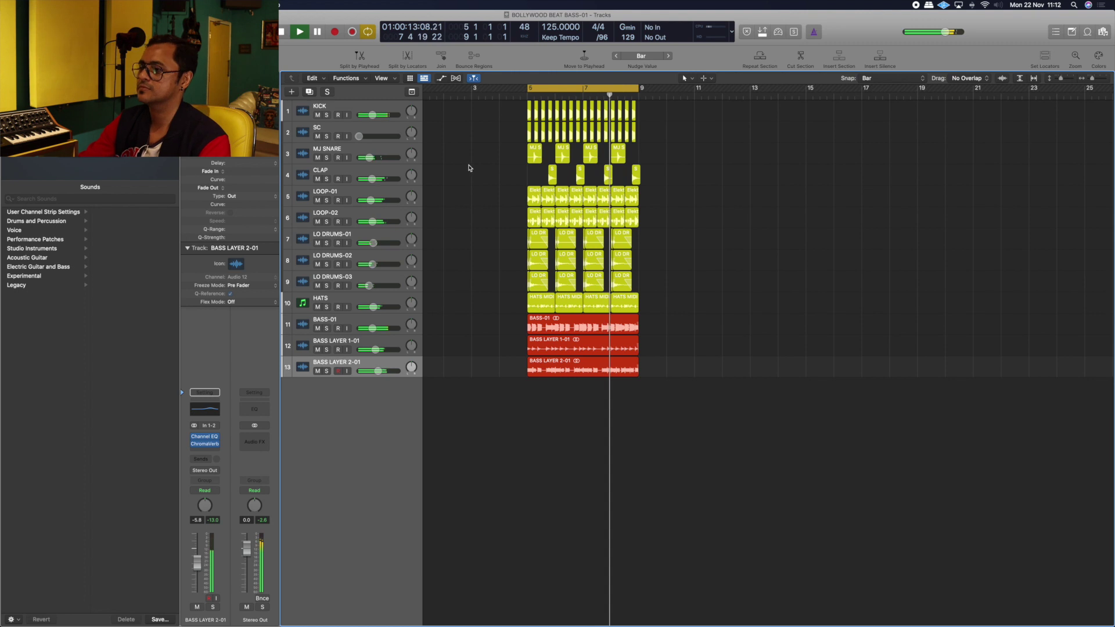
Stop playback and examine the levels, effects and sends of all tracks in the mixer.
key("space")
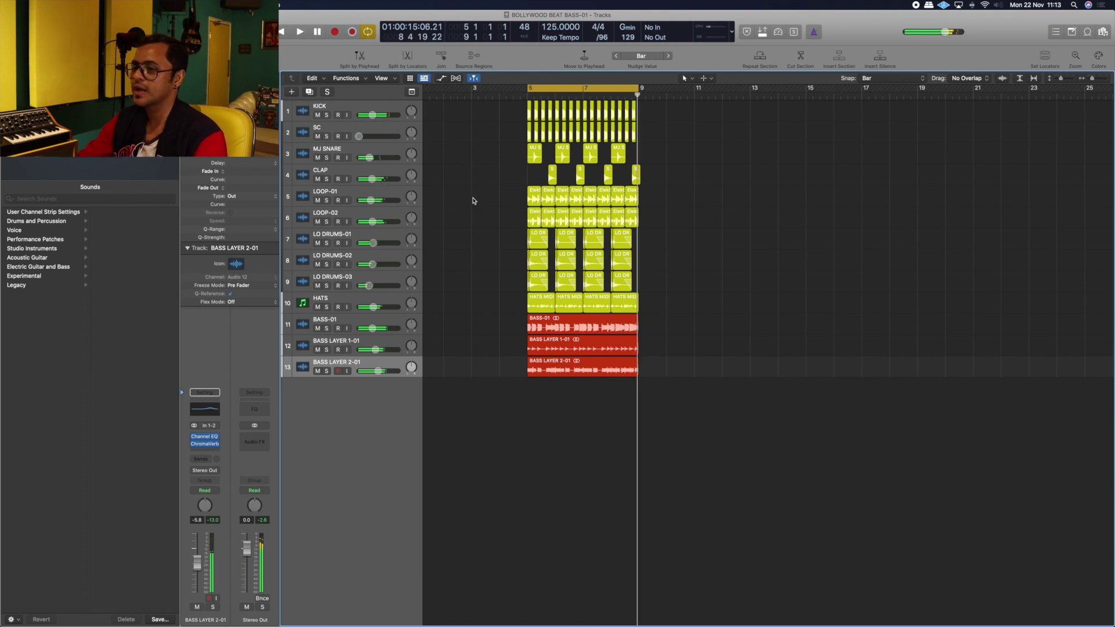
left_click(388, 324)
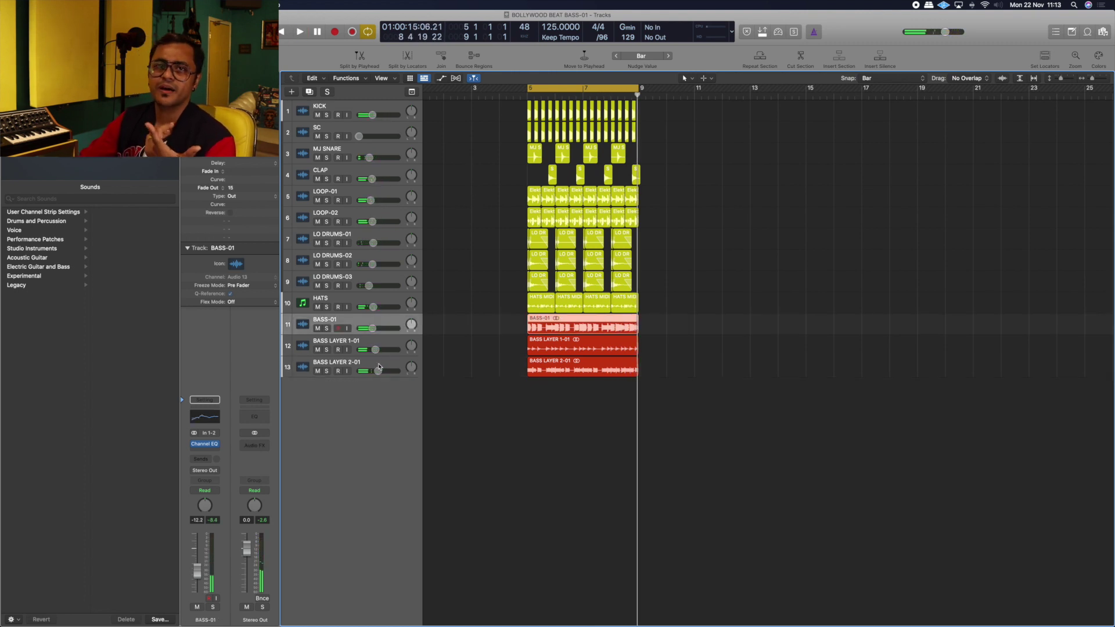
left_click(348, 129)
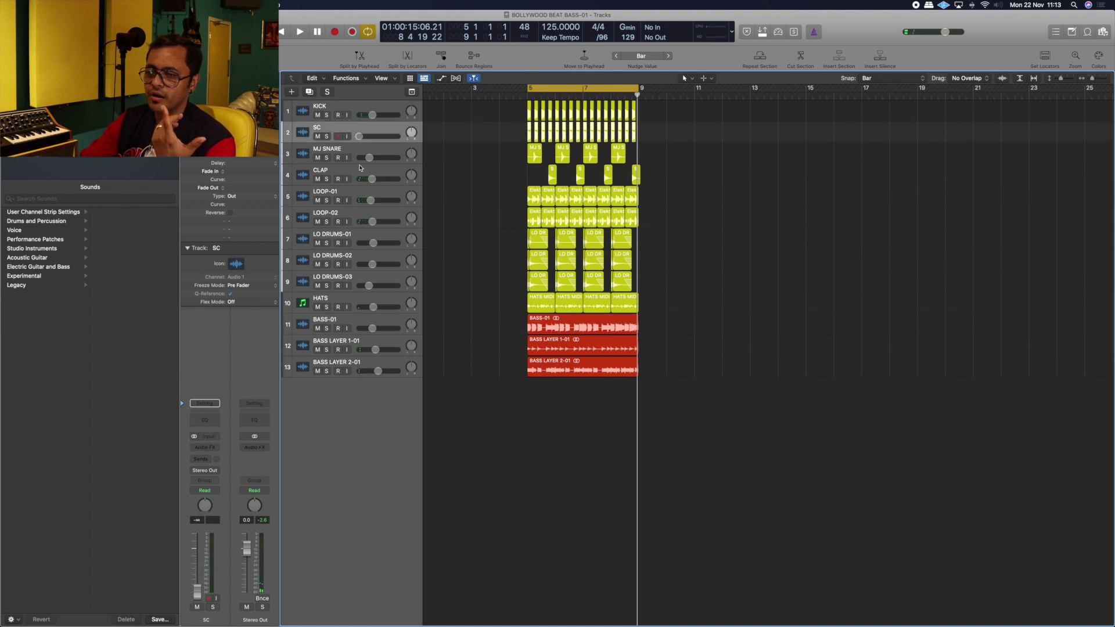
left_click(363, 317)
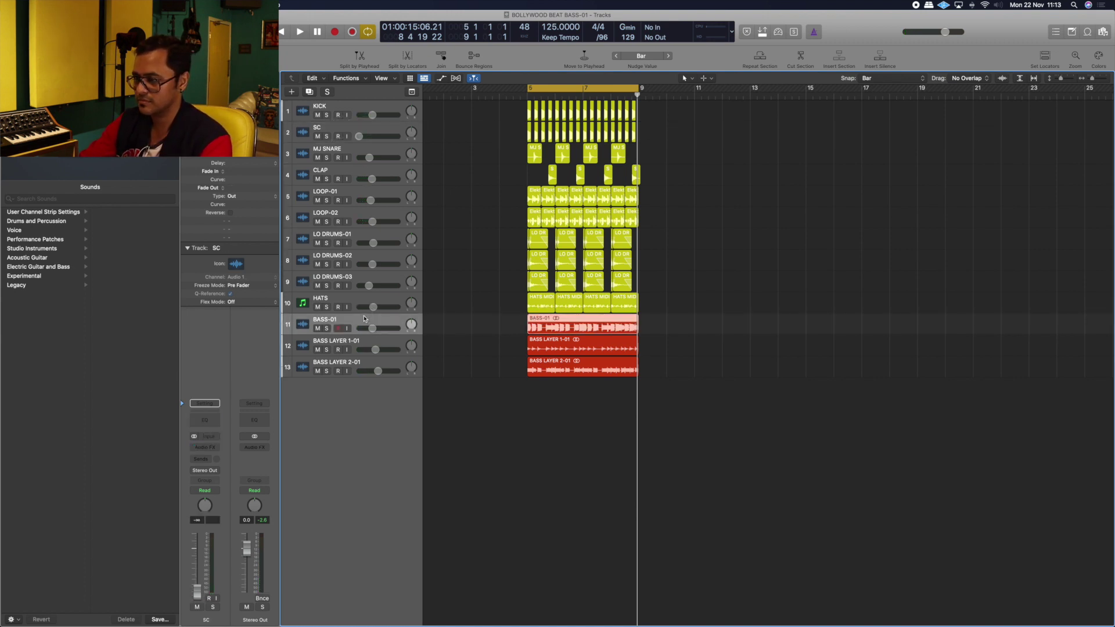
key("x")
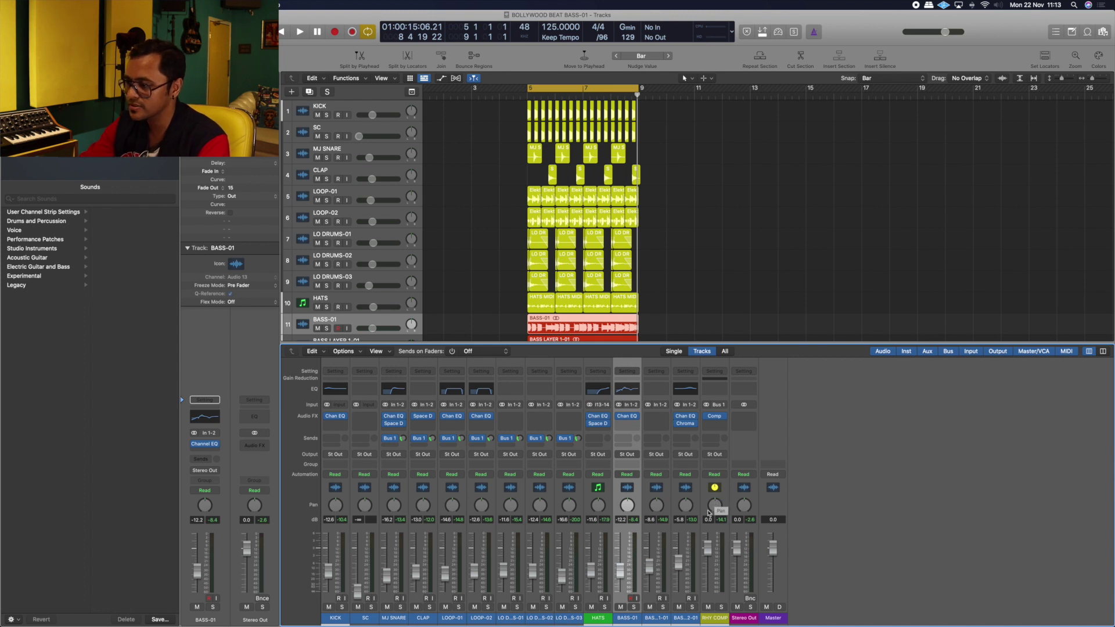
key("x")
key("space")
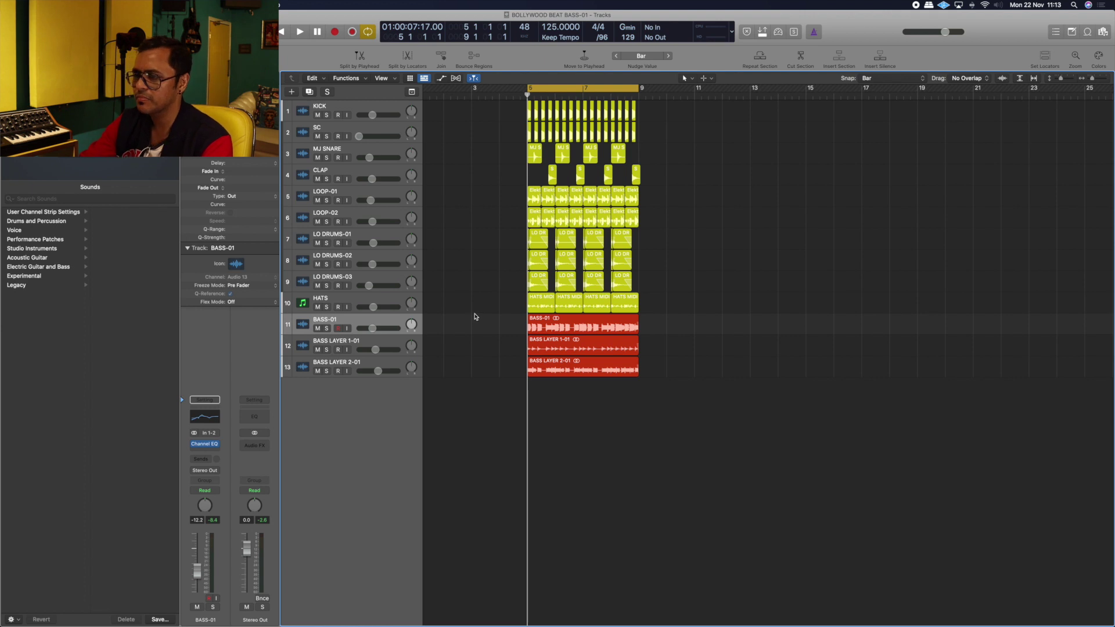
Play the full beat from bar 5 to hear the balance between the drums and bass layers.
left_click(390, 364)
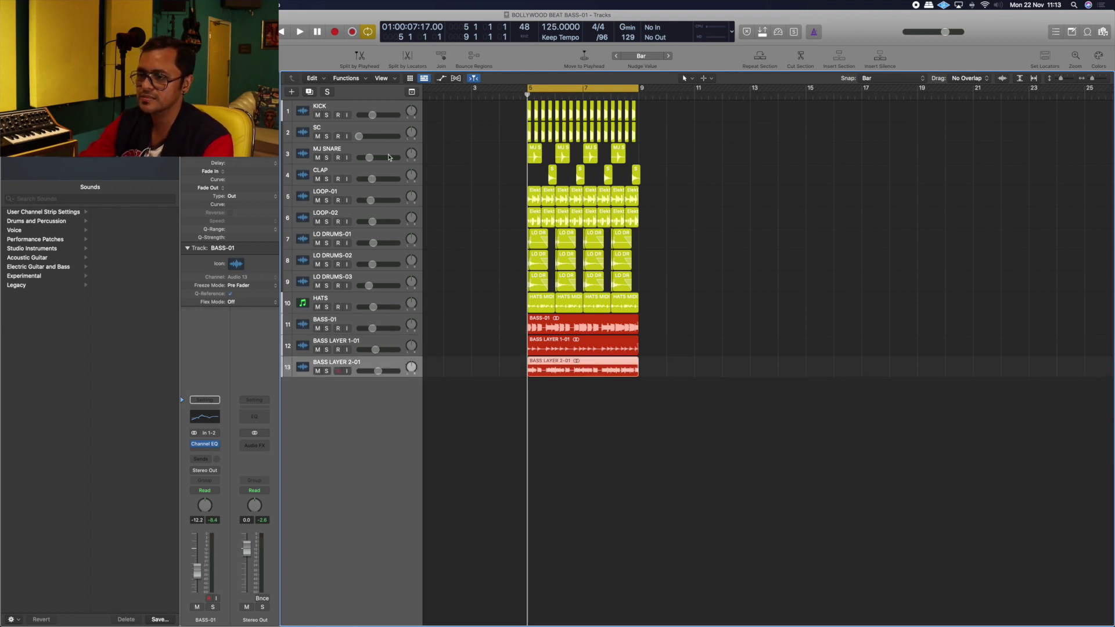
left_click(463, 157)
key("space")
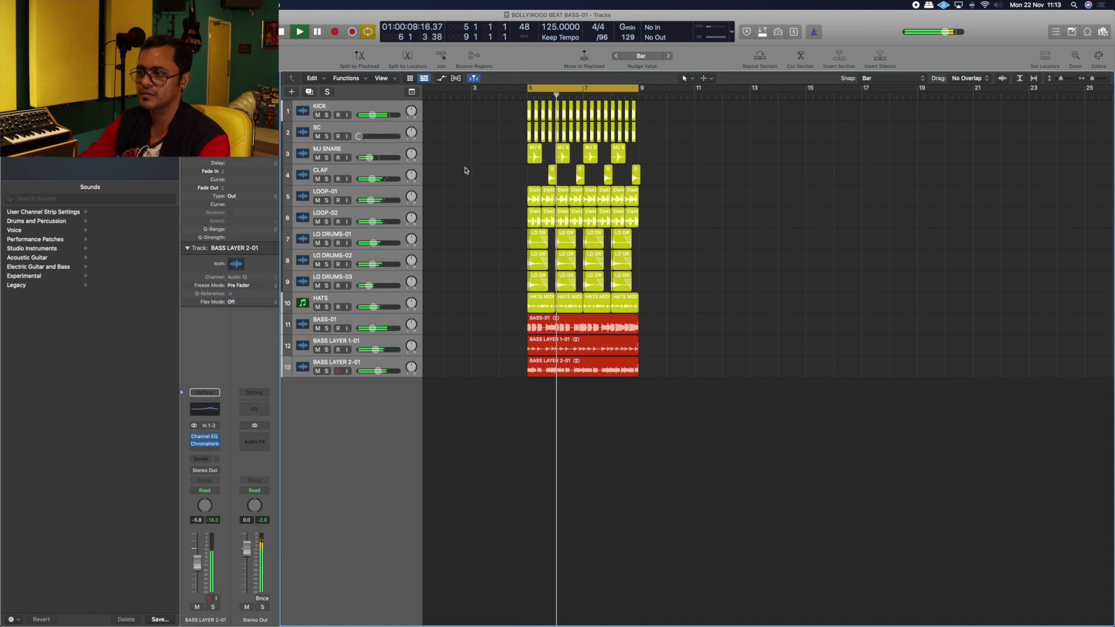